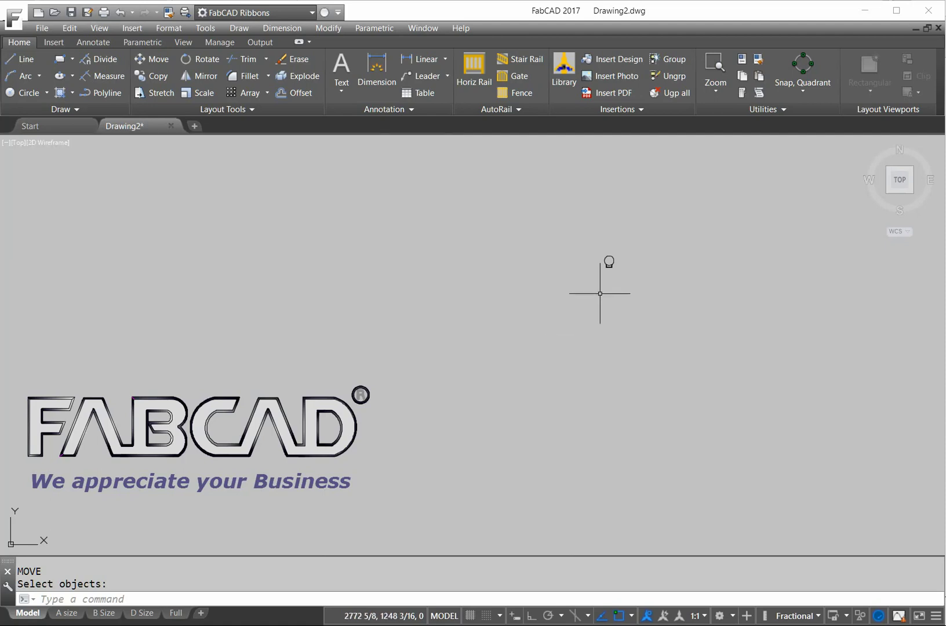
- Zoom in on the small circle-and-channel profile and pan it to the center of the canvas
scroll(614, 277, "up", 10)
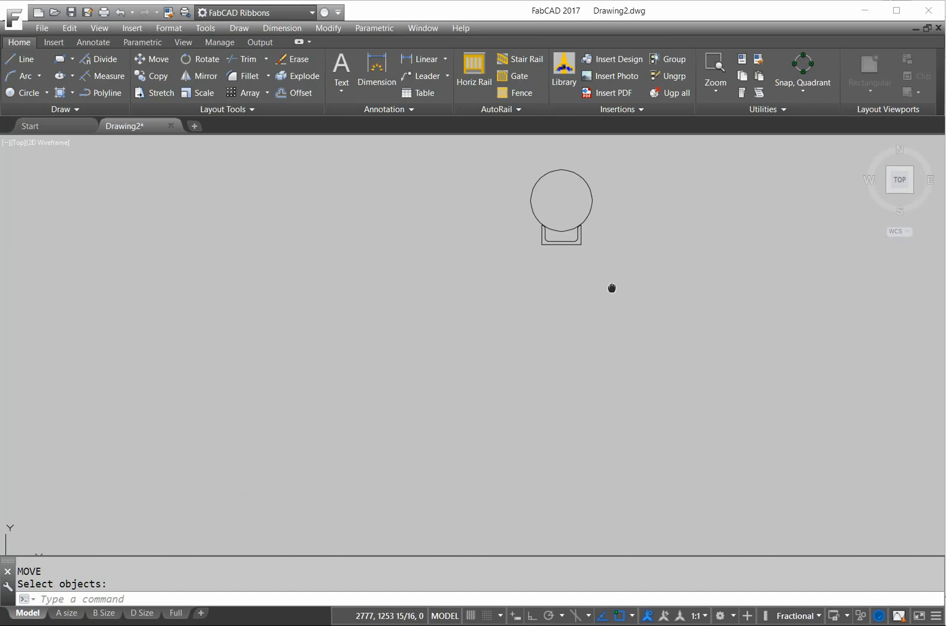
middle_click_drag(585, 276, 598, 381)
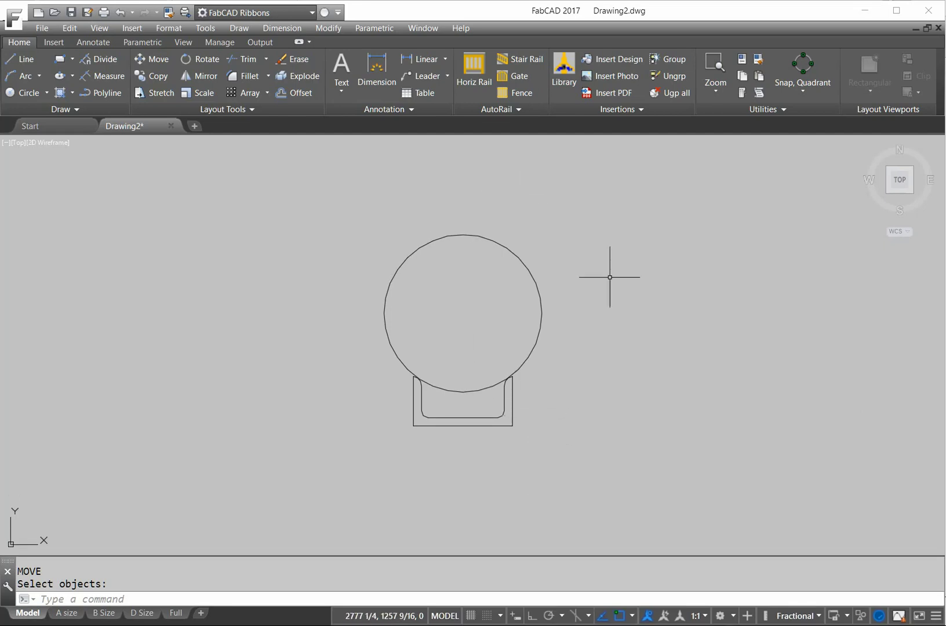
- Add a Ø2 3/8" diameter dimension to the circle, adjusting the view to position it
left_click(443, 59)
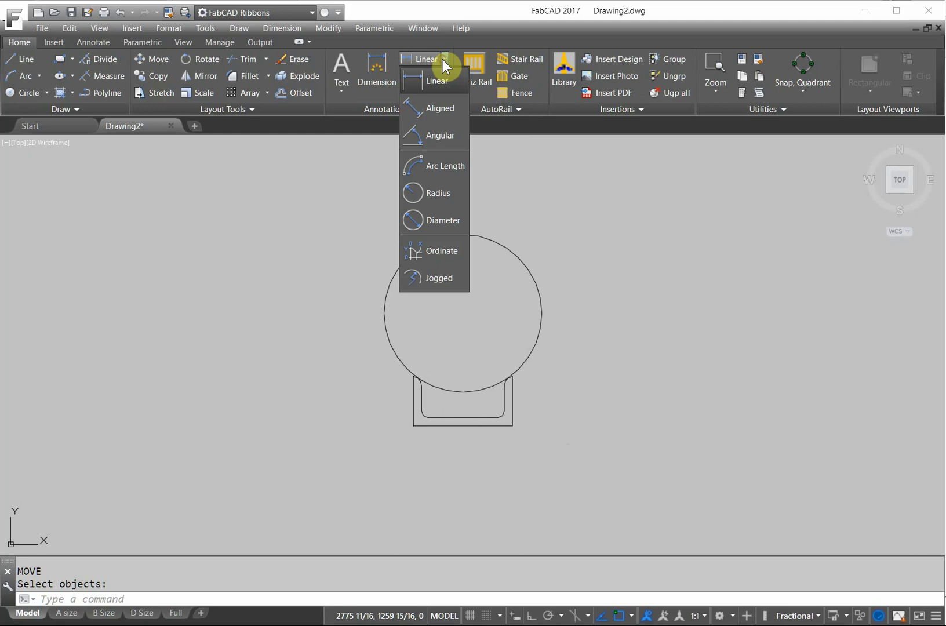
left_click(420, 225)
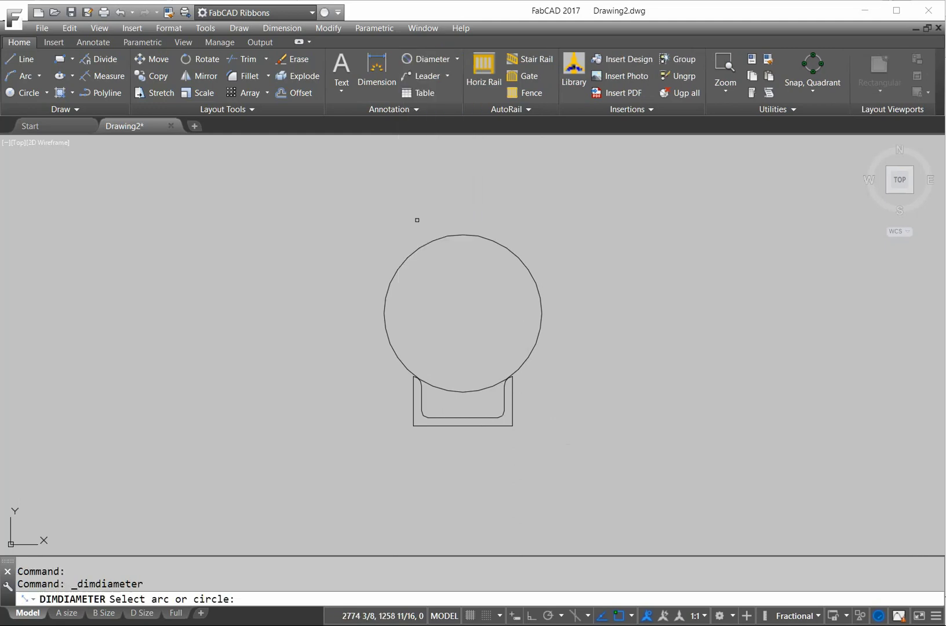
left_click(528, 265)
scroll(700, 266, "down", 8)
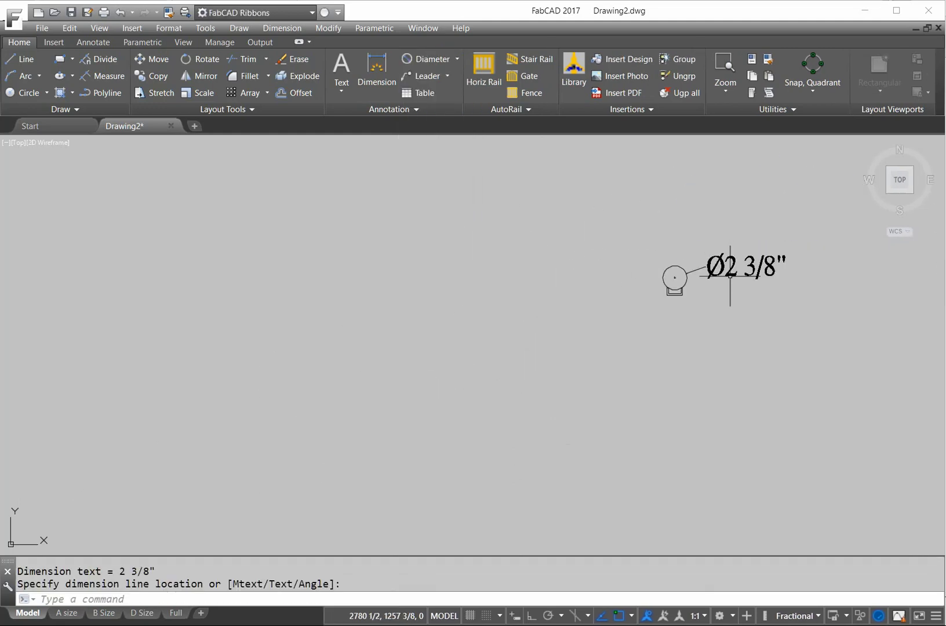
middle_click_drag(733, 289, 613, 289)
scroll(594, 284, "up", 8)
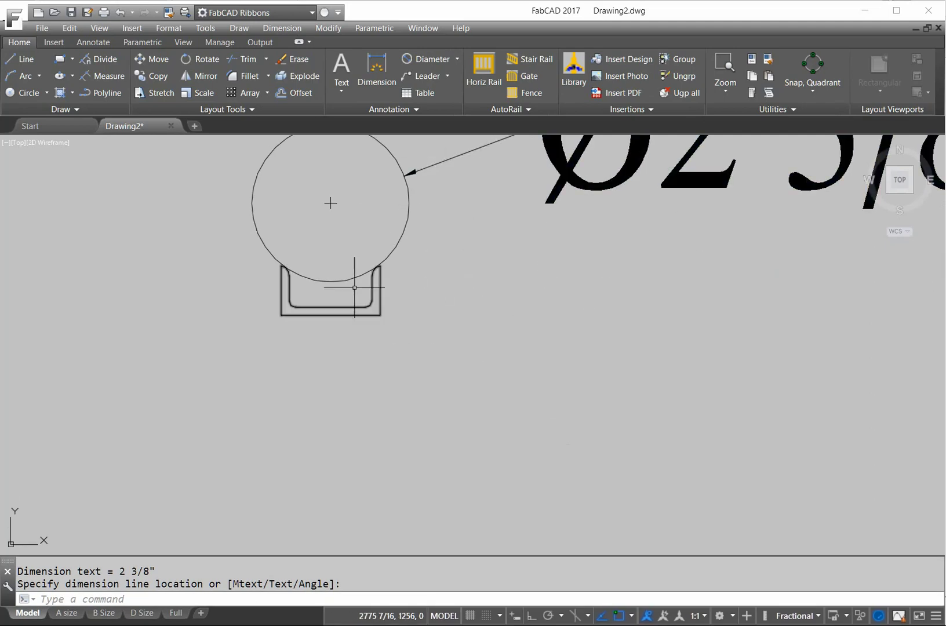
scroll(466, 239, "down", 2)
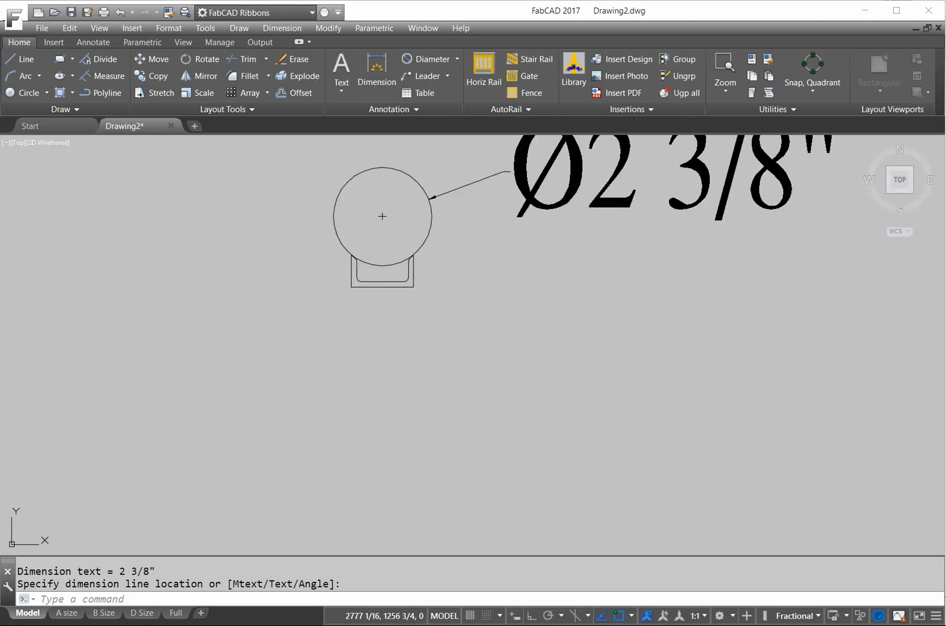
middle_click_drag(465, 238, 533, 268)
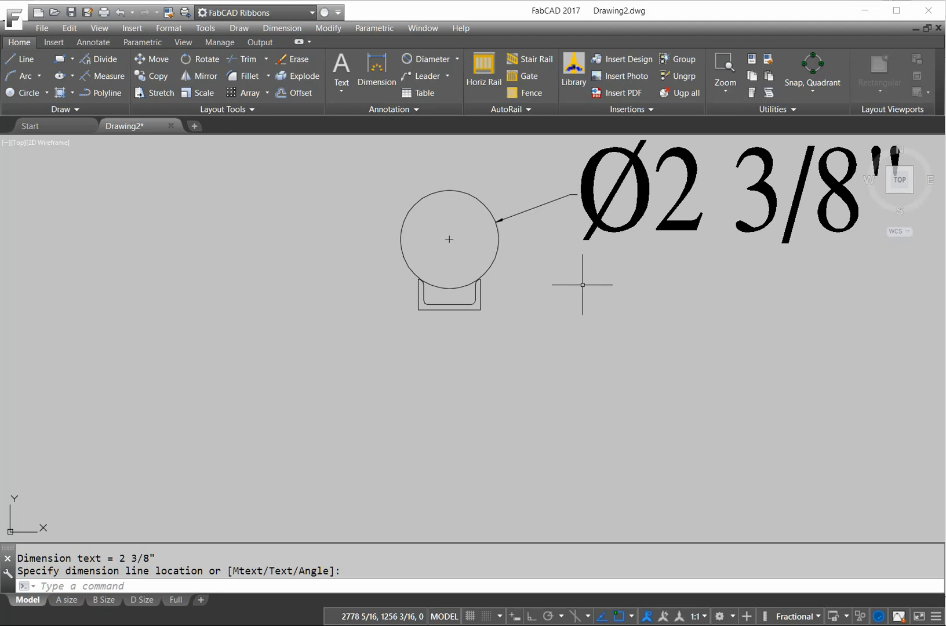
- Place the Ø2 3/8" dimension, then add a 2 7/8" vertical dimension from channel bottom to circle top
left_click(747, 237)
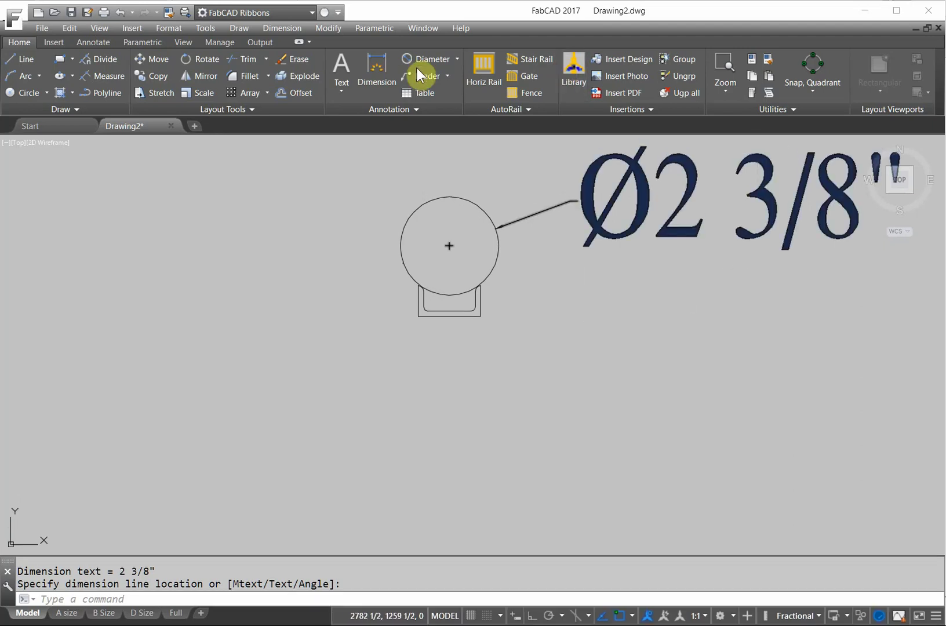
left_click(457, 57)
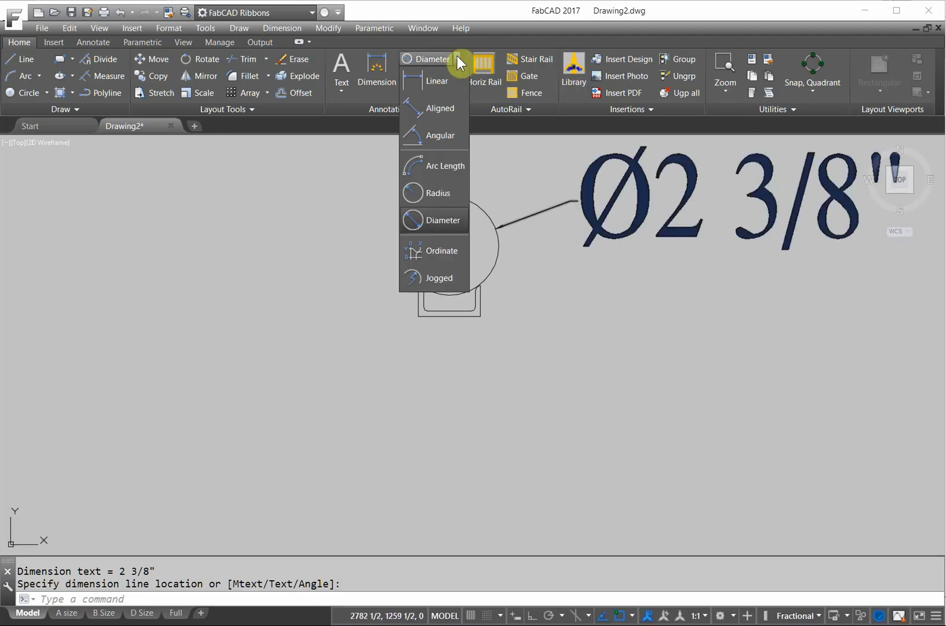
left_click(433, 81)
left_click(449, 316)
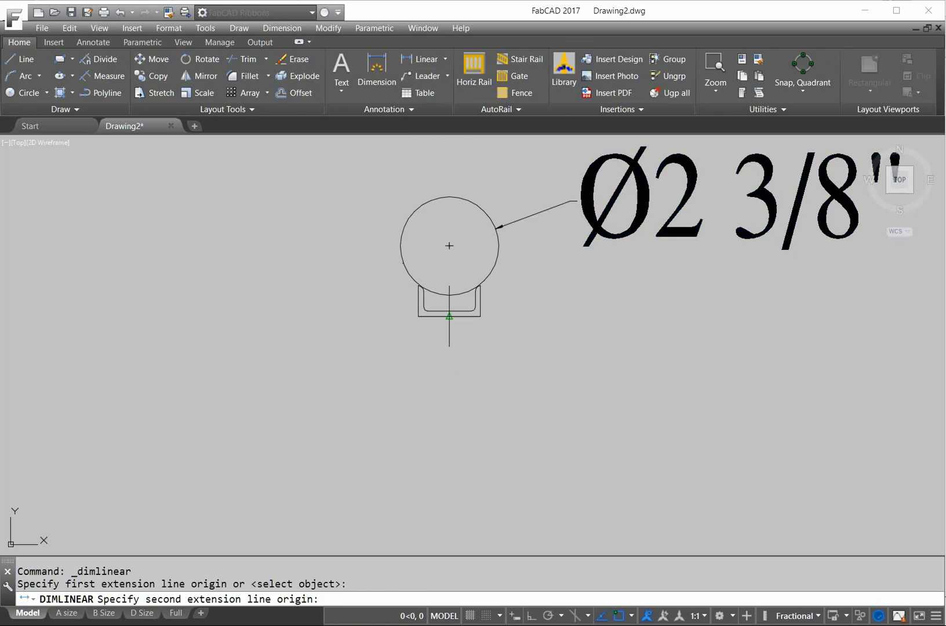
left_click(802, 60)
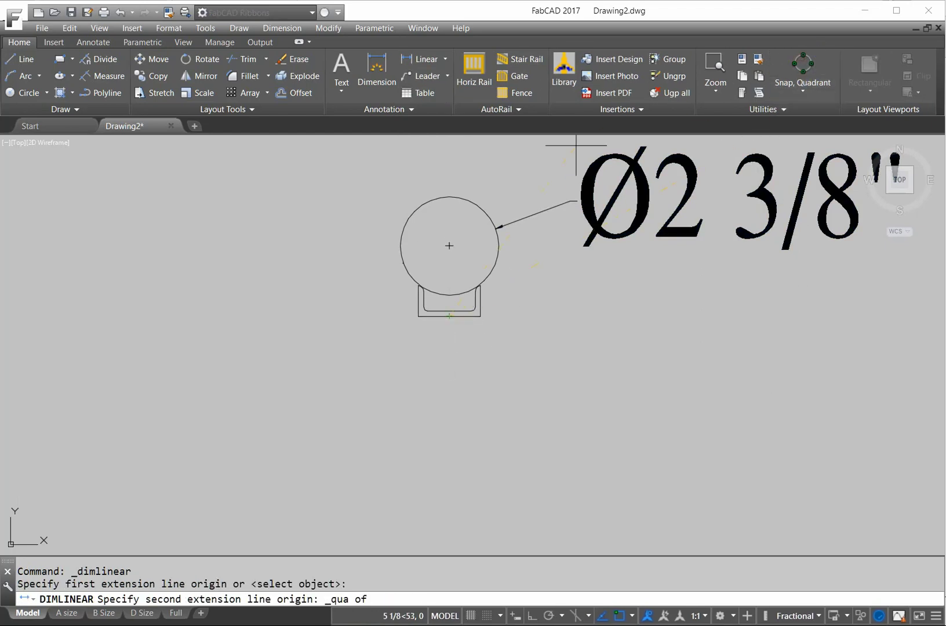
left_click(449, 197)
left_click(193, 272)
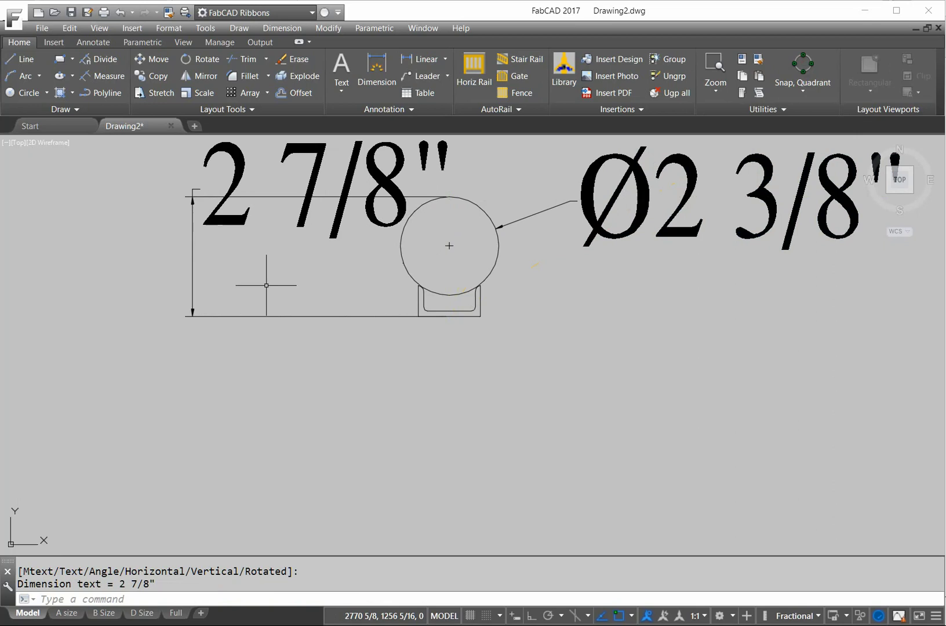
scroll(618, 308, "down", 3)
mouse_move(619, 308)
middle_mouse_down()
mouse_move(257, 322)
mouse_move(252, 335)
middle_mouse_up()
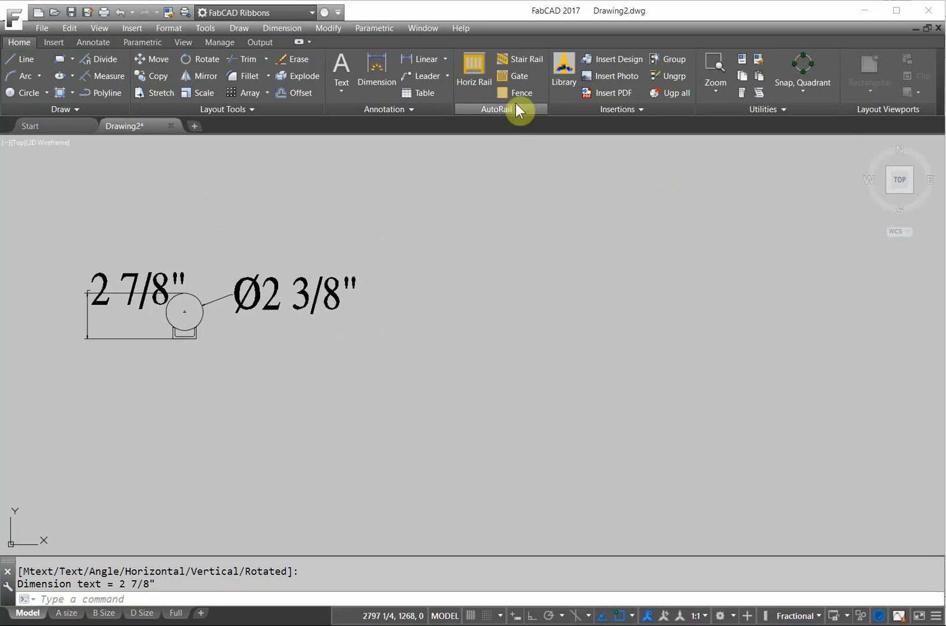
- In AutoRail's Customize material selection, select 2" CAP & CHAN. on the Capping/Channel tab
left_click(514, 107)
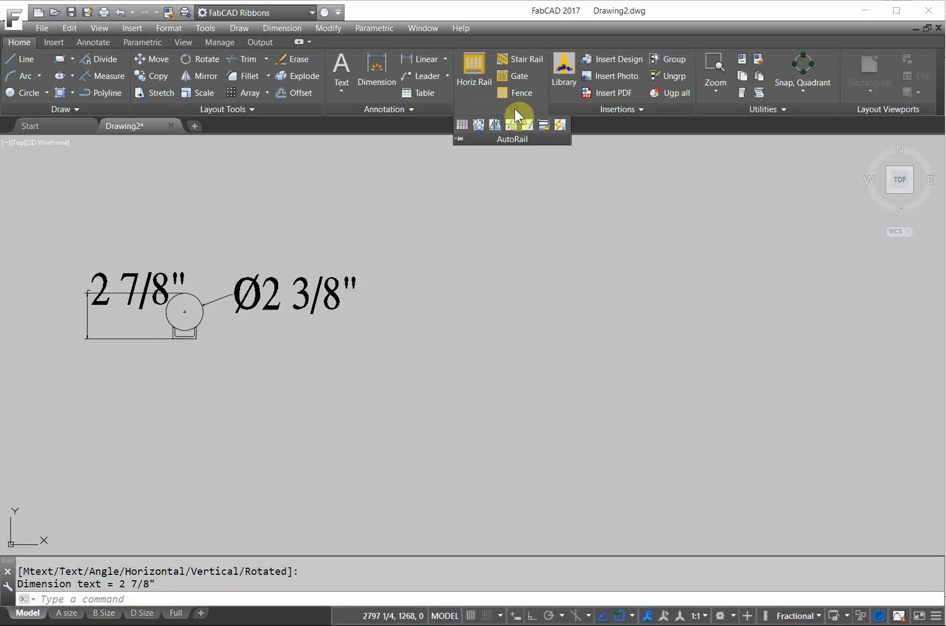
left_click(560, 126)
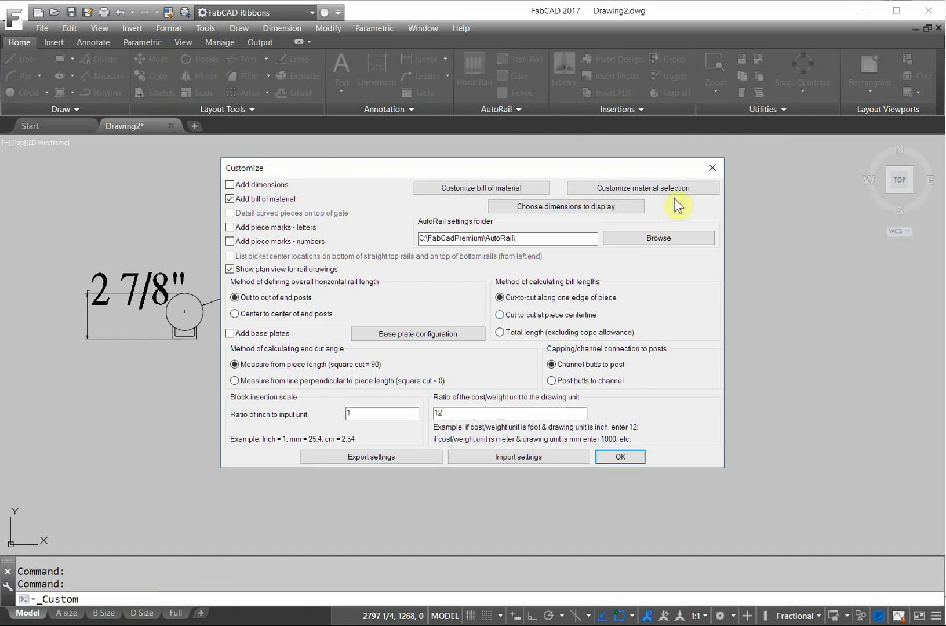
left_click(678, 188)
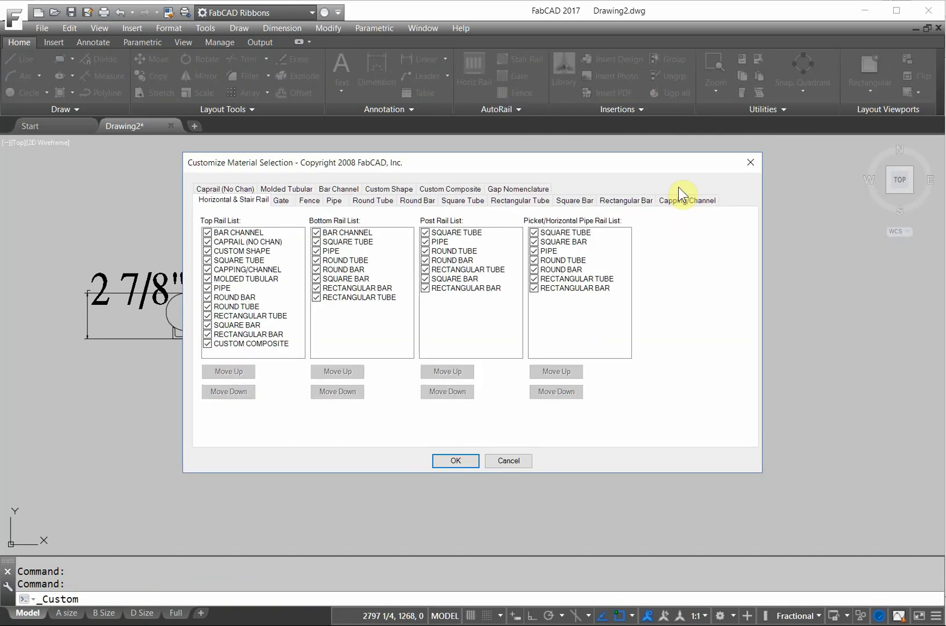
left_click(691, 203)
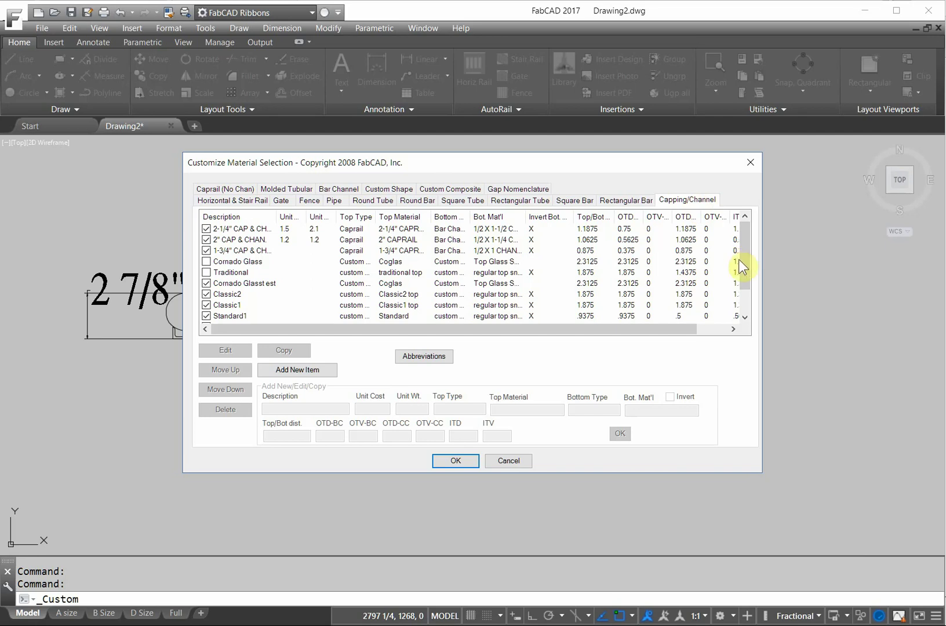
left_click(232, 240)
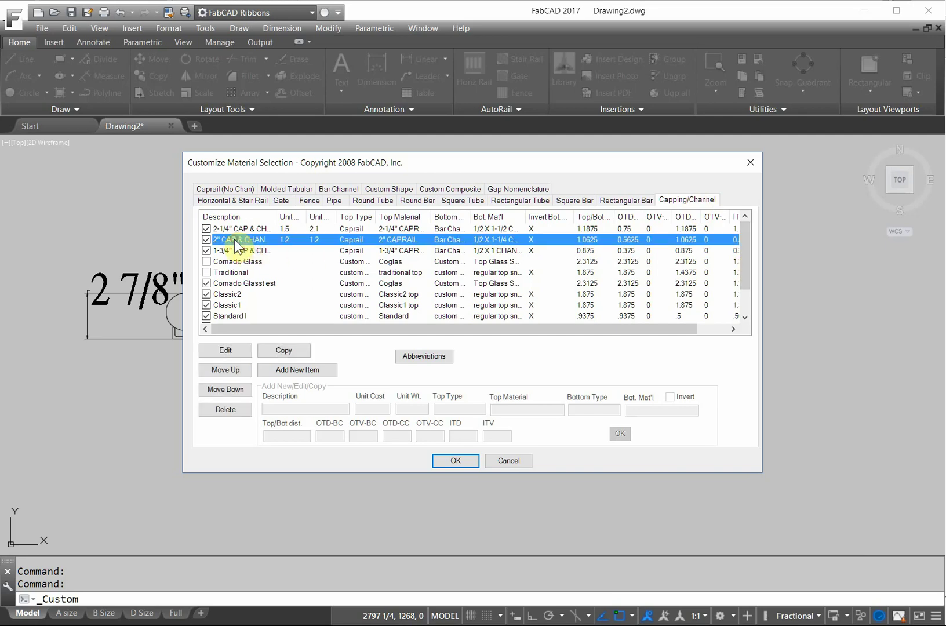
- Copy the 2" CAP & CHAN. entry and rename the copy 2" PIPE & CHAN
left_click(292, 353)
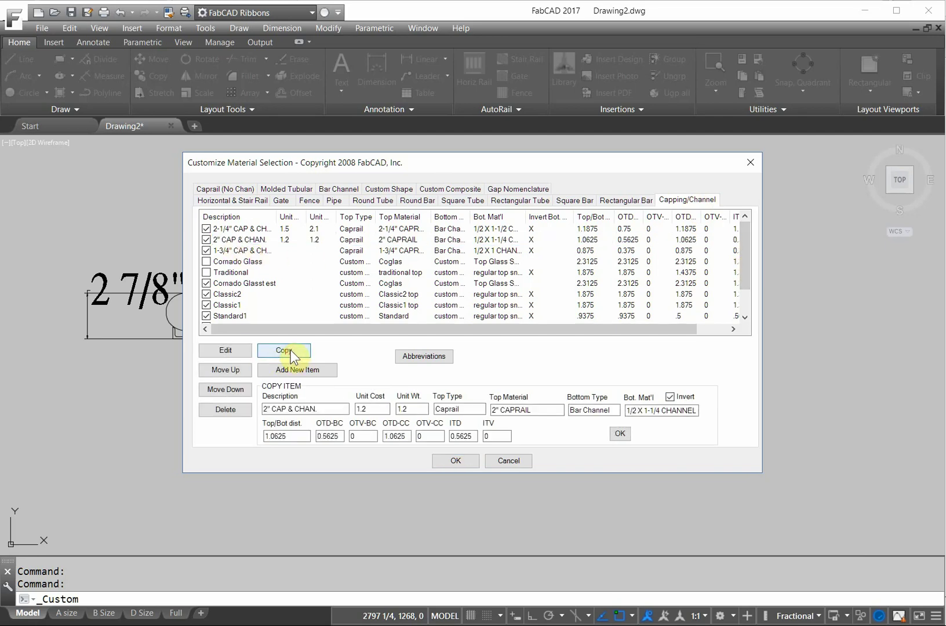
left_click(291, 408)
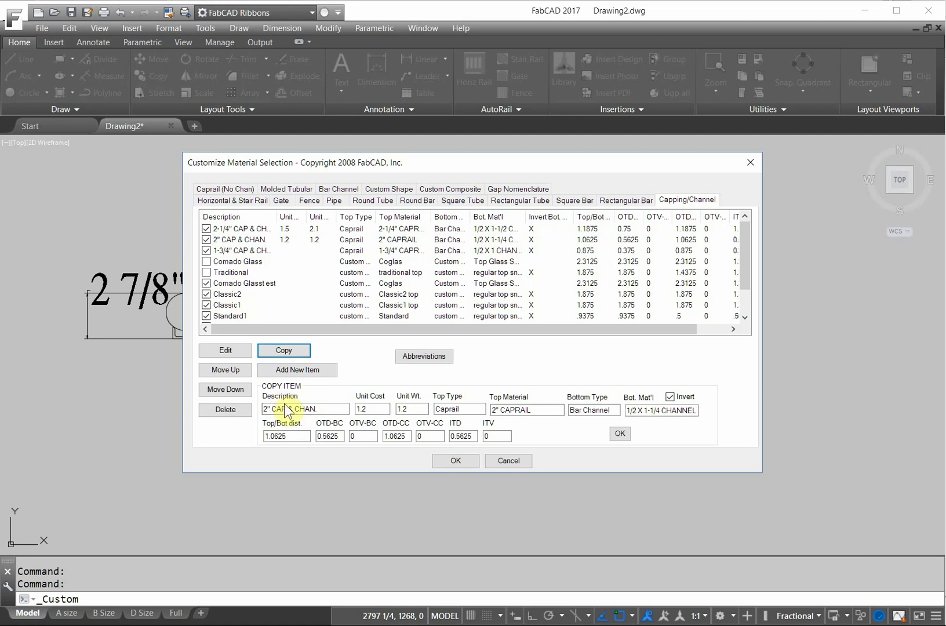
left_click_drag(286, 407, 271, 408)
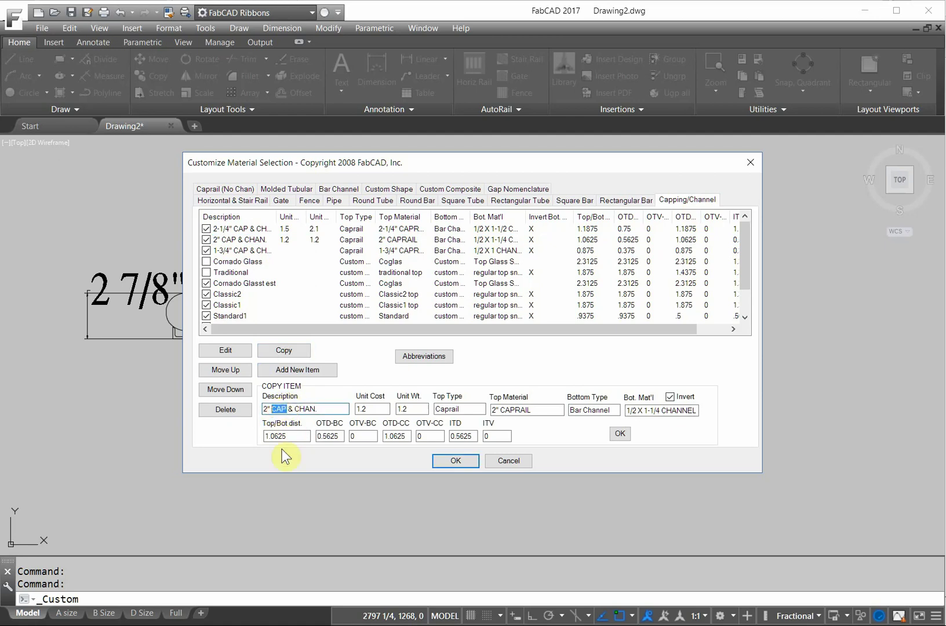
type("PIPE")
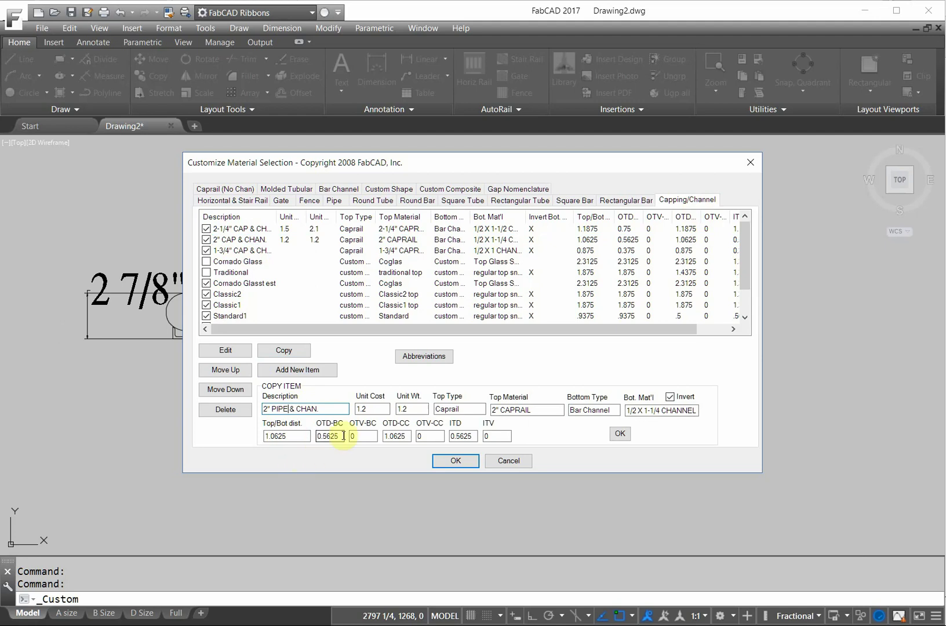
- Clear the copy's unit cost and set its top type to Pipe
mouse_move(383, 409)
left_mouse_down()
mouse_move(356, 409)
mouse_move(398, 410)
left_mouse_up()
key("Delete")
key("Delete")
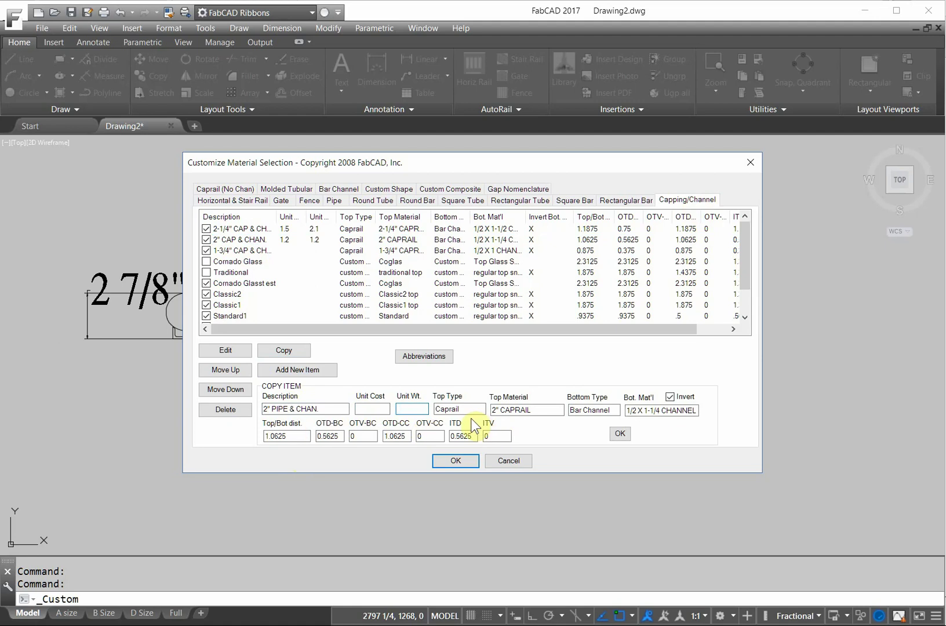
left_click_drag(467, 408, 432, 410)
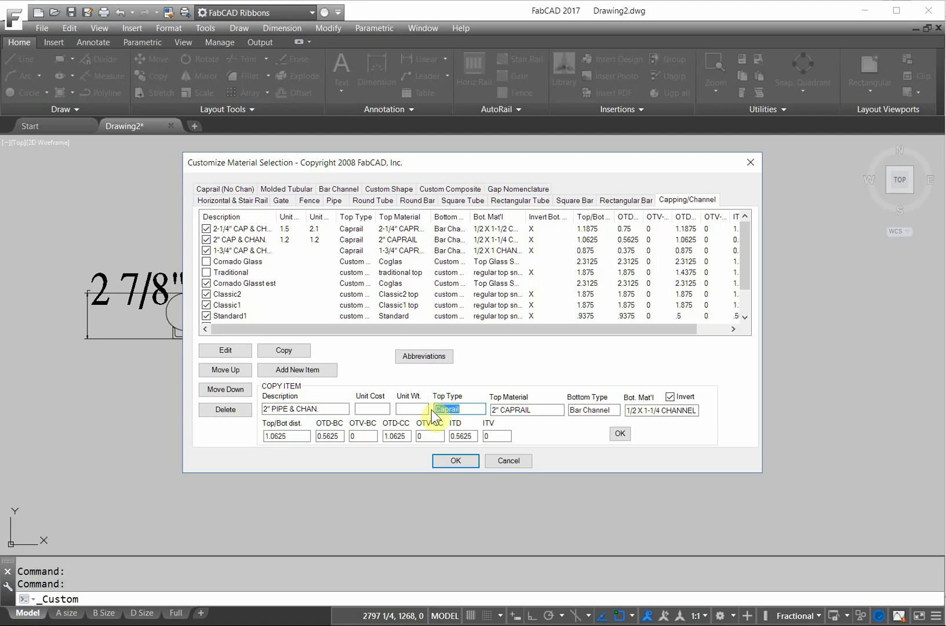
type("Pipe")
left_click(538, 409)
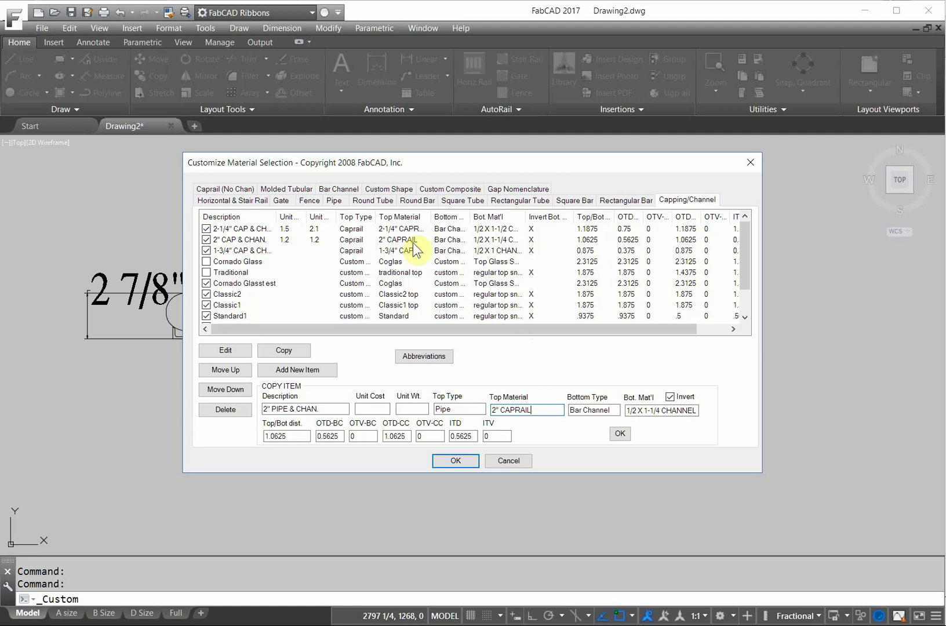
- Review the Pipe materials list and accept the Customize Material Selection dialog
left_click(335, 201)
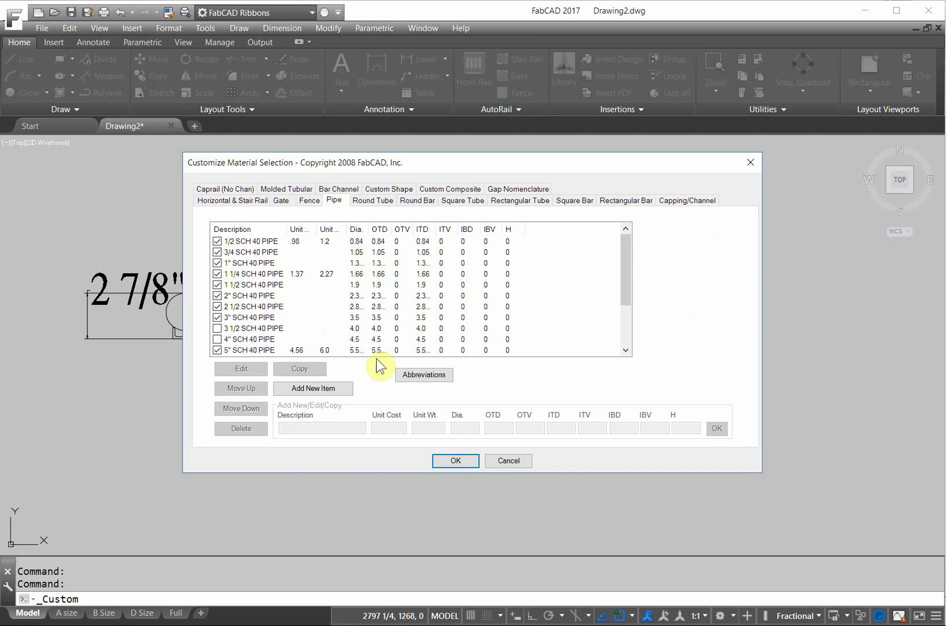
left_click(460, 461)
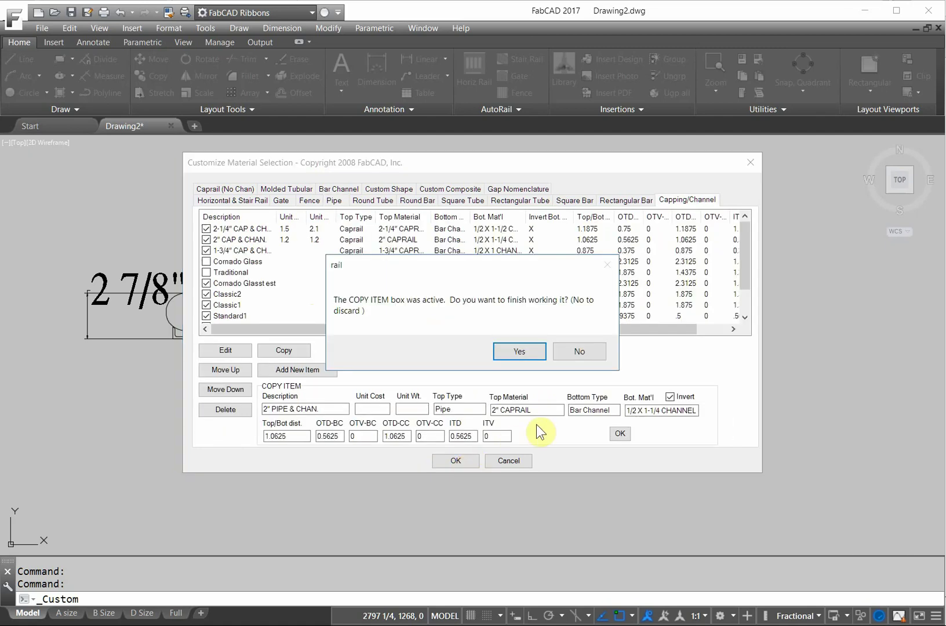
- Keep the pending copy and change its top material from 2" CAPRAIL to 2" SCH 40 PIPE
left_click(510, 290)
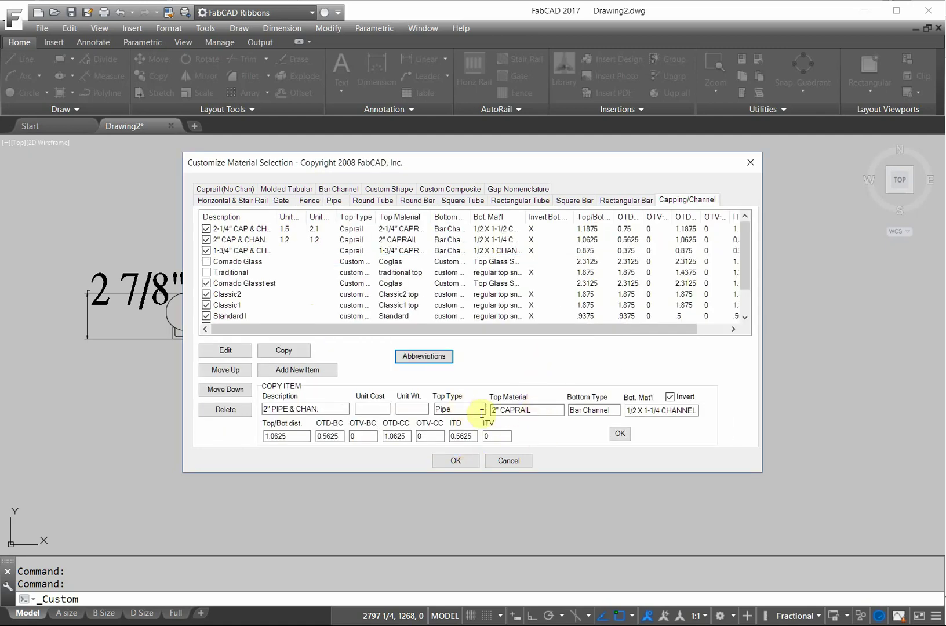
left_click_drag(534, 409, 501, 409)
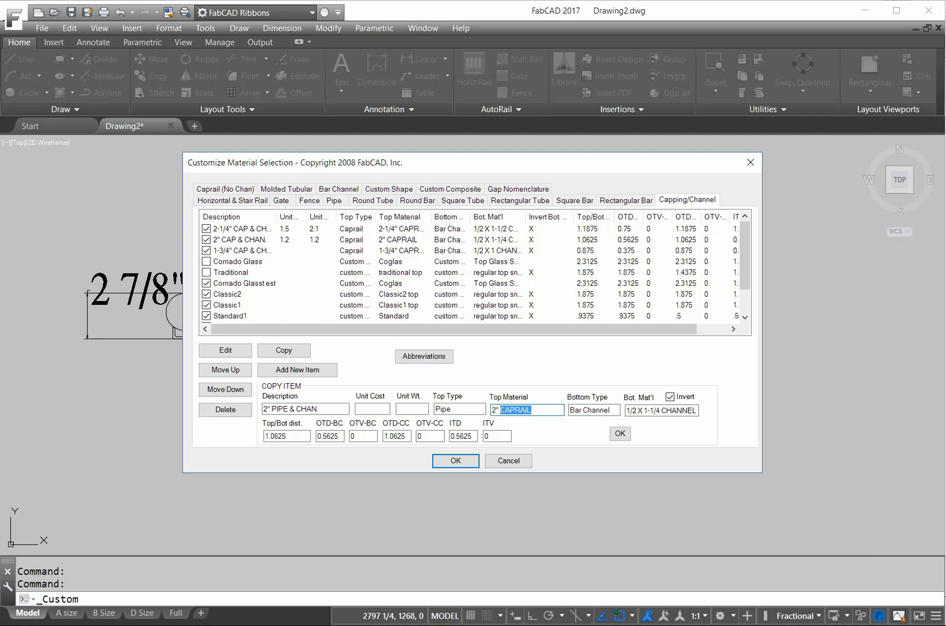
type("SCH 40 PIPE")
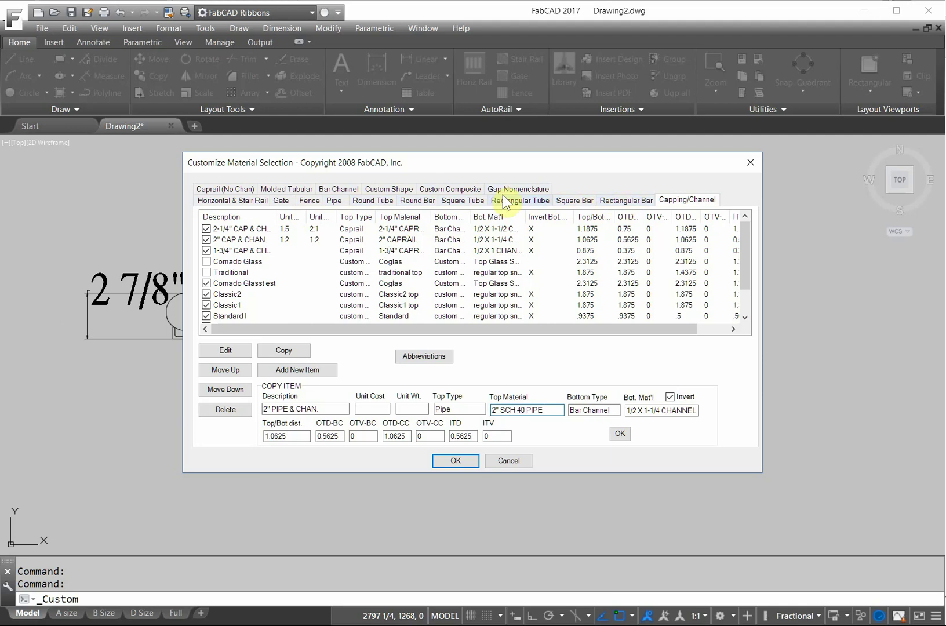
left_click(341, 192)
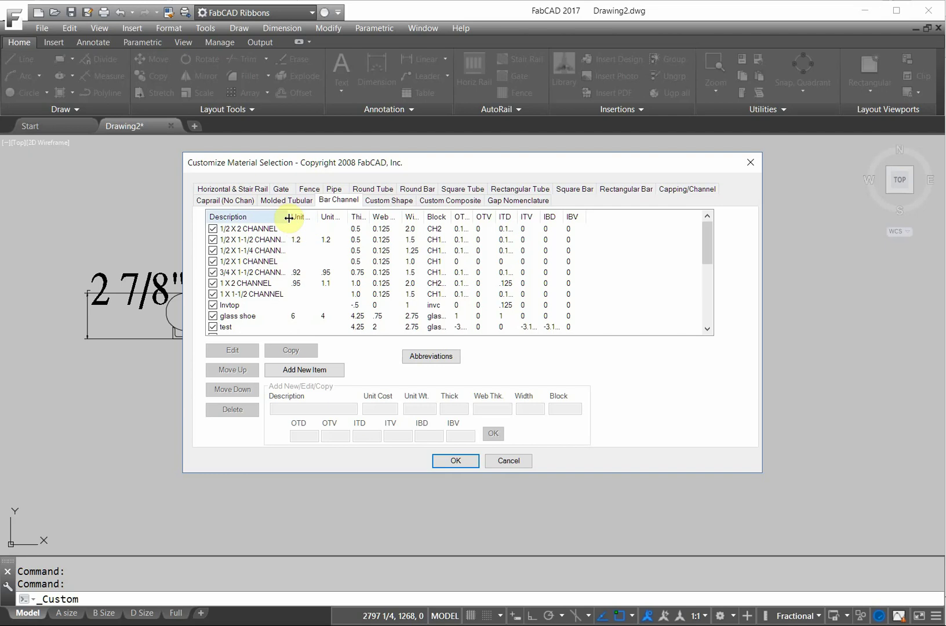
left_click_drag(288, 218, 302, 219)
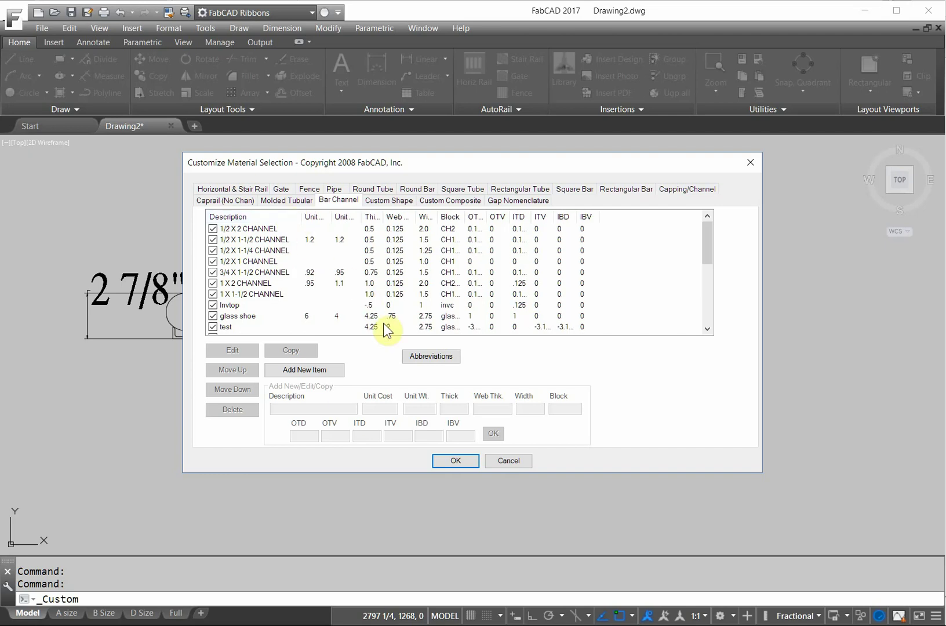
left_click(459, 461)
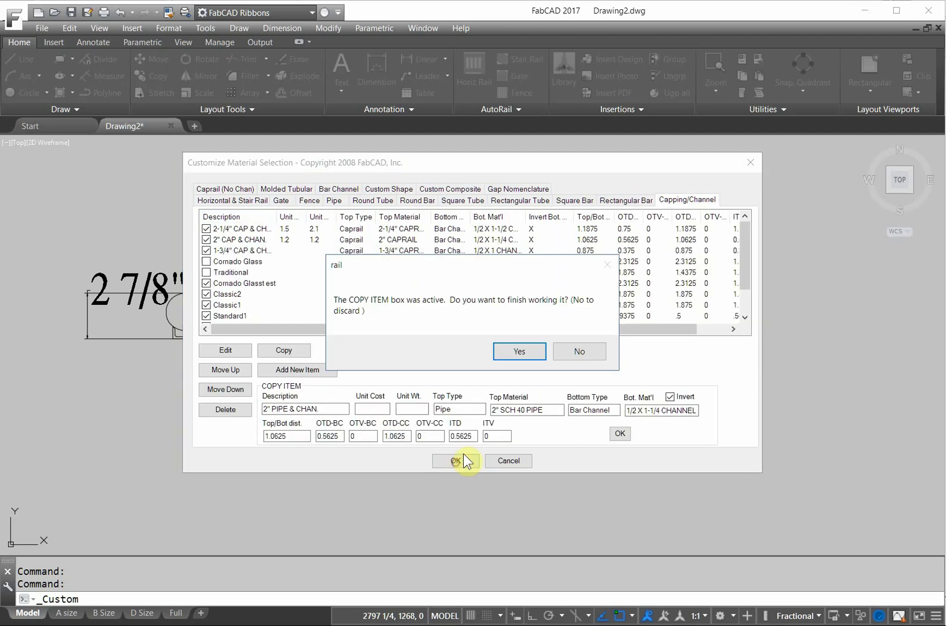
left_click(525, 351)
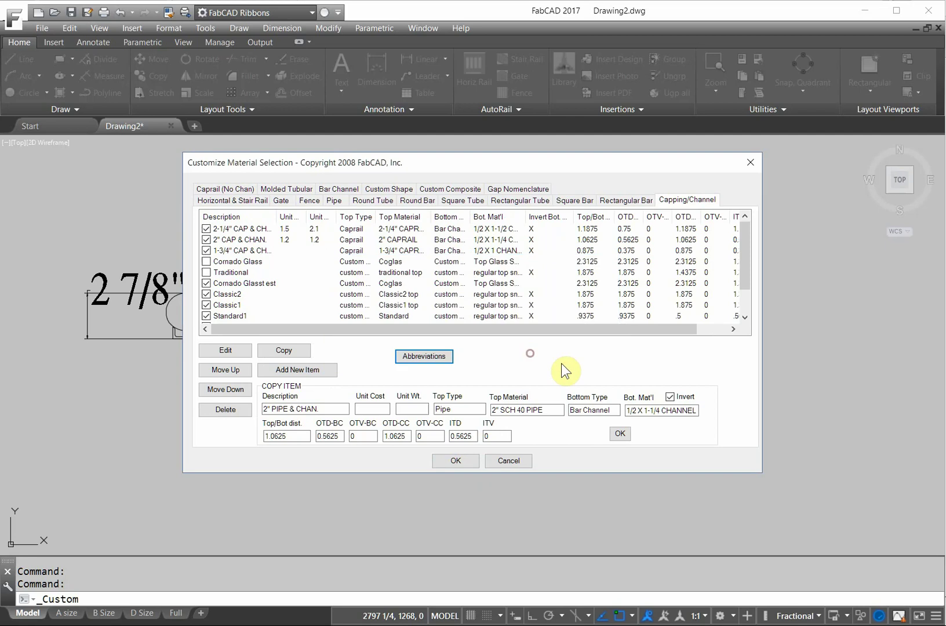
- Change the bottom material to 3/4 X 1-1/2 CHANNEL and move the settings window aside
double_click(635, 410)
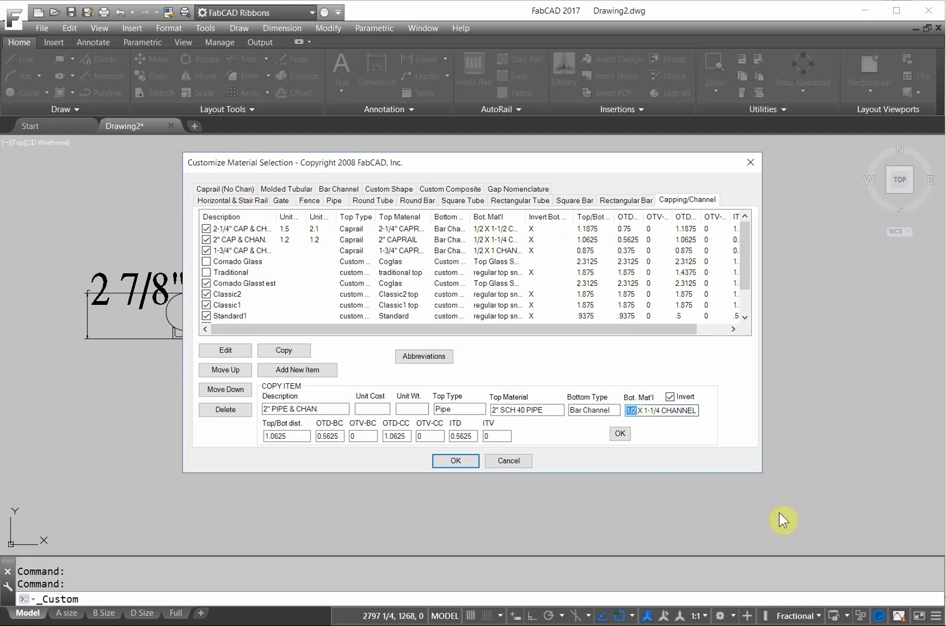
type("3/4")
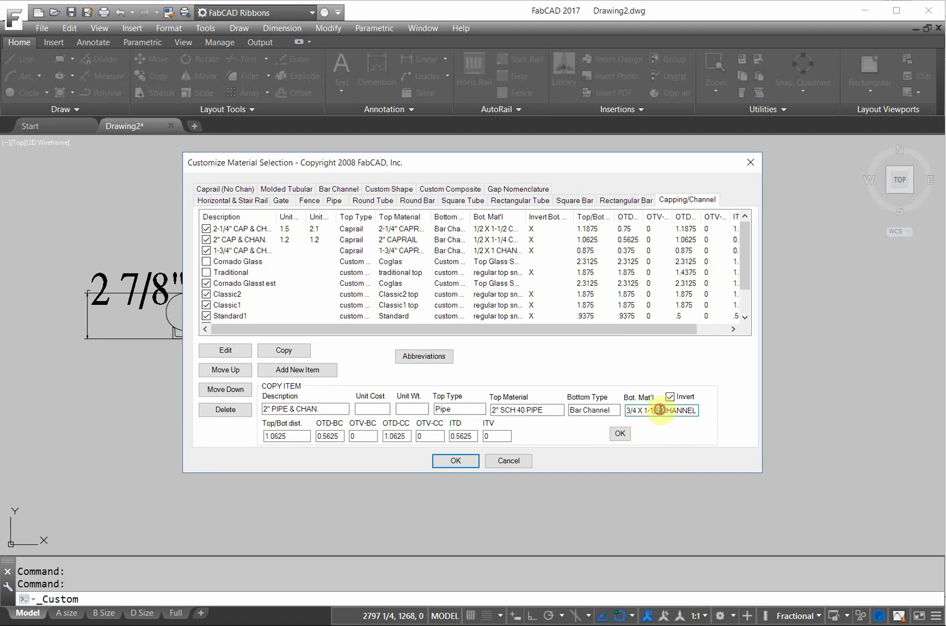
left_click(660, 410)
type("2")
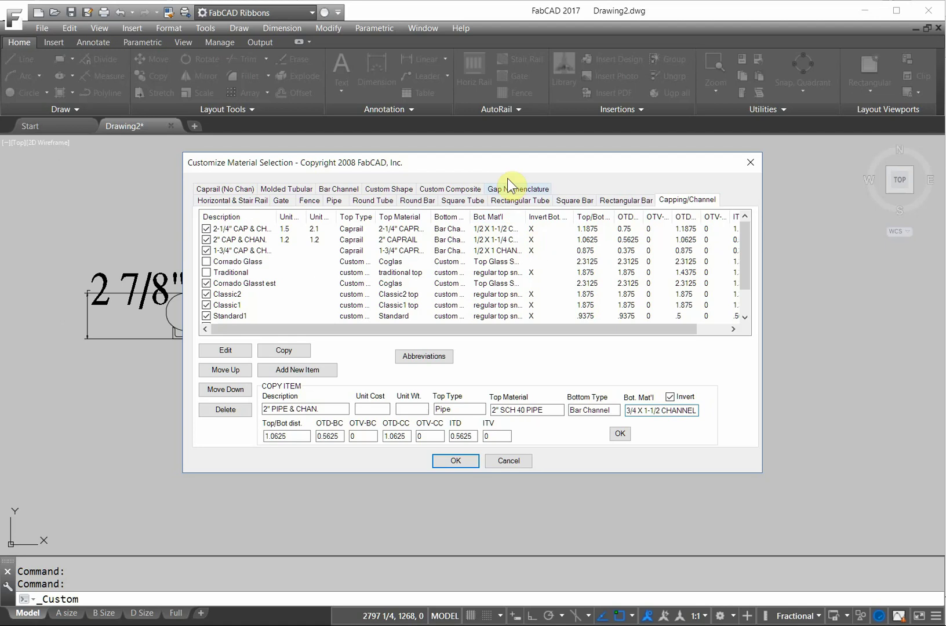
left_click_drag(512, 164, 612, 189)
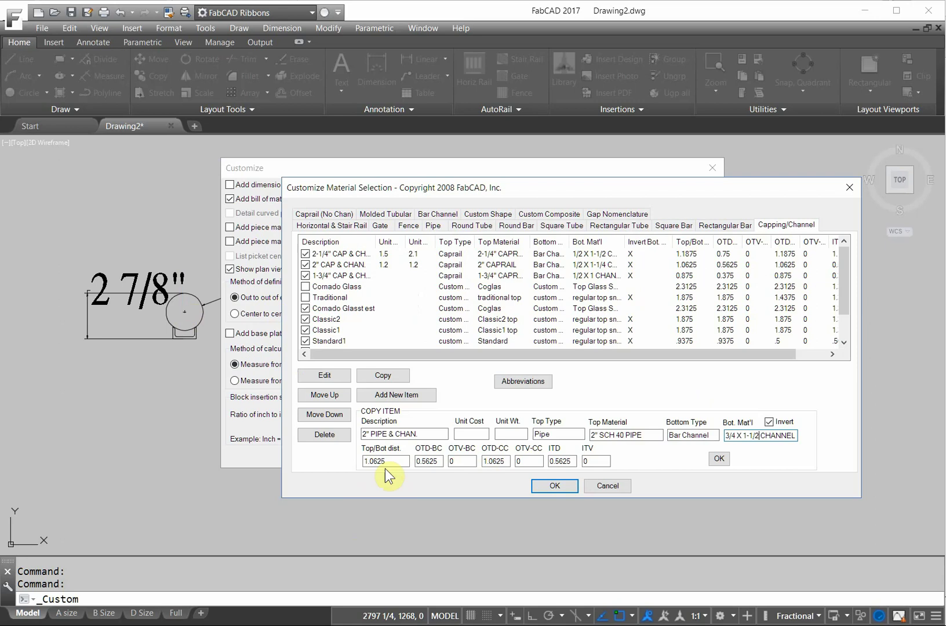
- Set the top/bottom distance to 2.875 and show the gap Abbreviations note
left_click_drag(393, 460, 349, 460)
type("2.875")
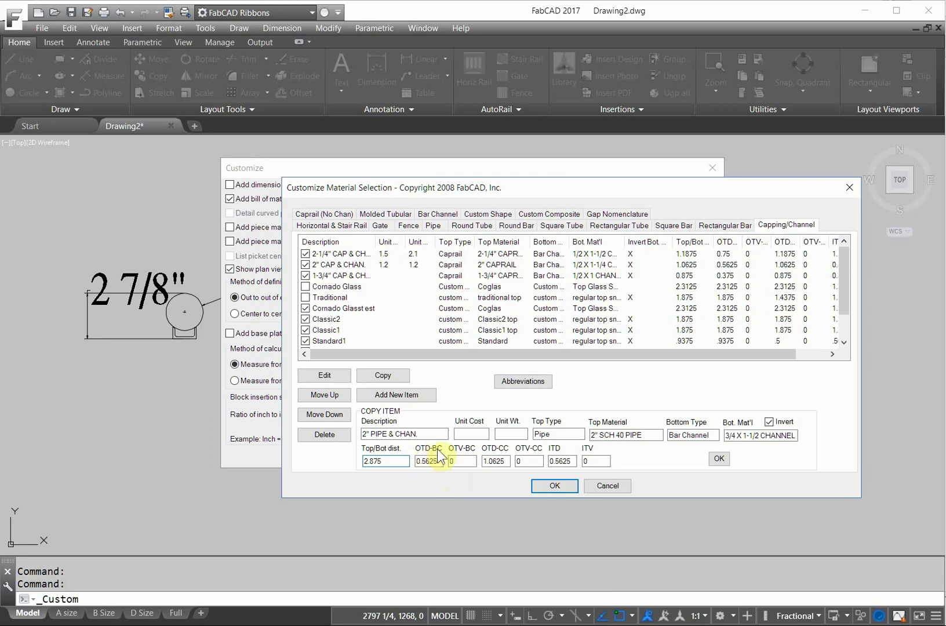
left_click(522, 381)
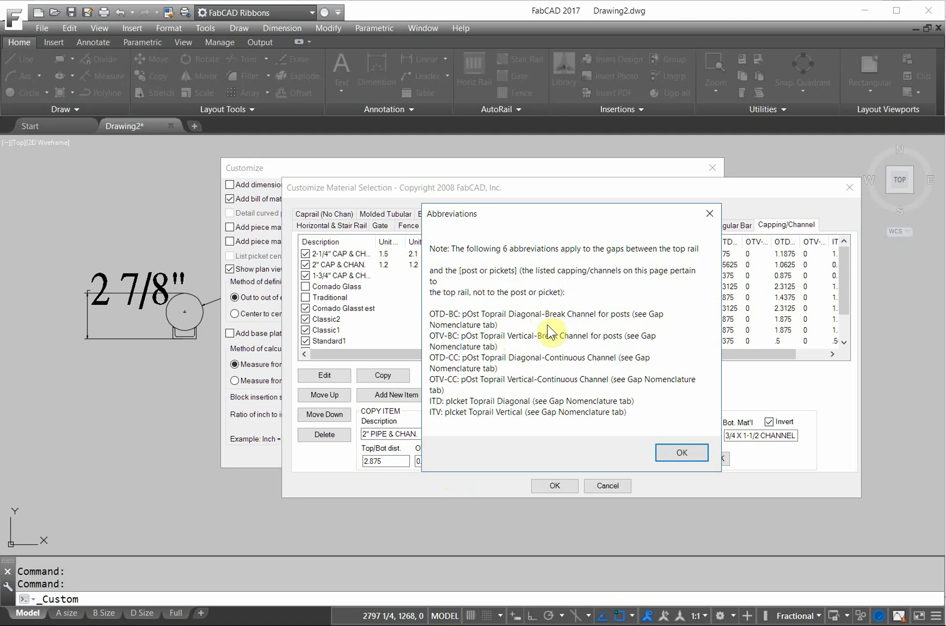
- Close the Abbreviations note and set OTD-BC to 2.375 and OTD-CC to 2.875
left_click(682, 450)
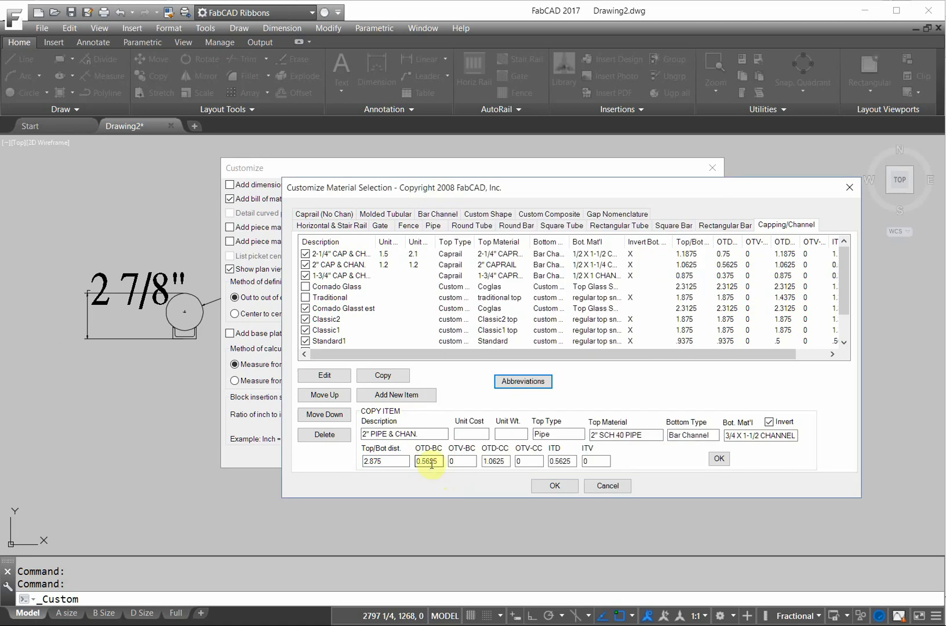
left_click(439, 460)
double_click(440, 461)
type("2.375")
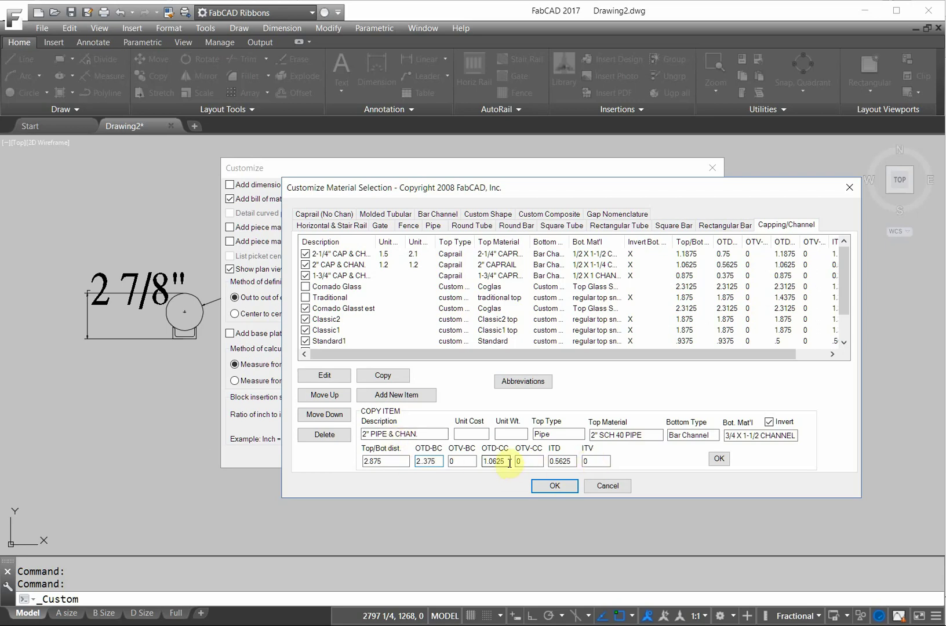
left_click_drag(509, 462, 476, 464)
type("2.875")
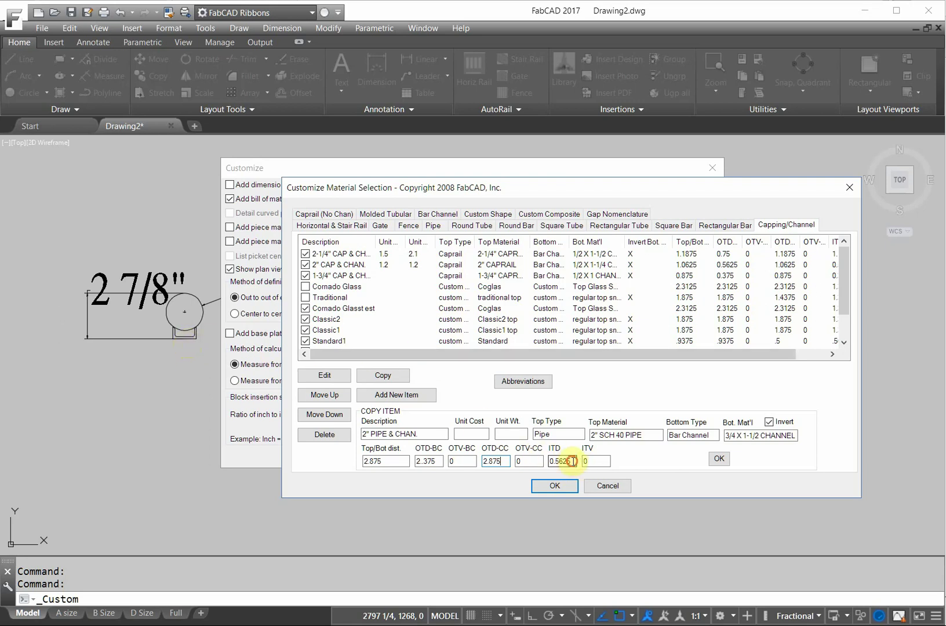
- Set ITD to 2.625 and commit the new 2" PIPE & CHAN. item
left_click_drag(572, 462, 547, 461)
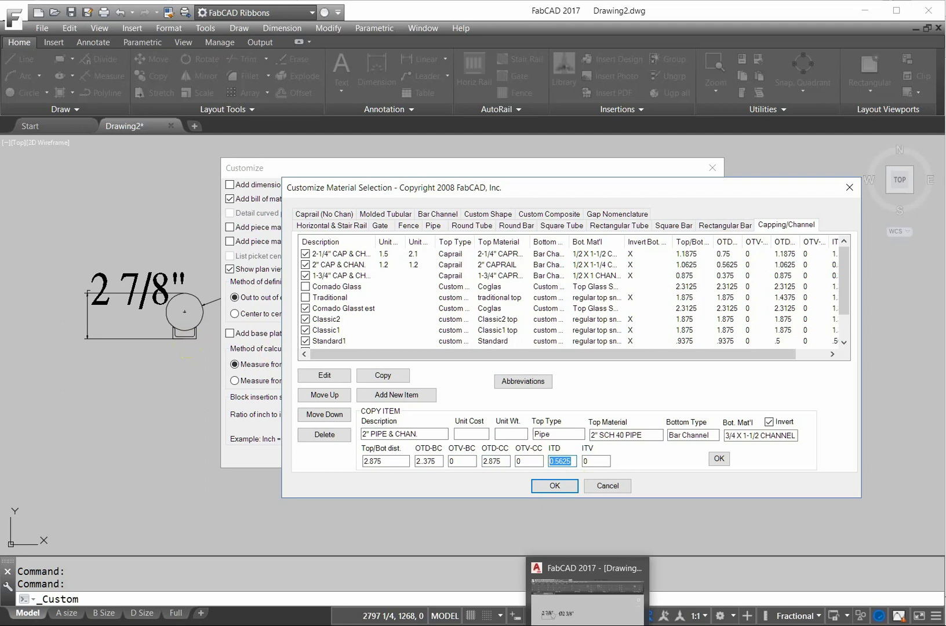
type("2.")
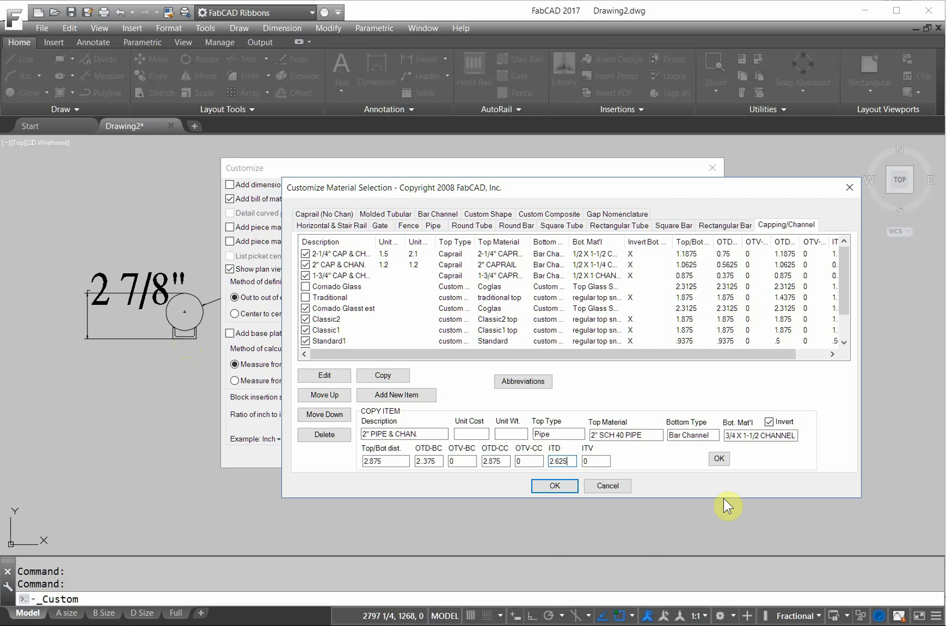
left_click(721, 458)
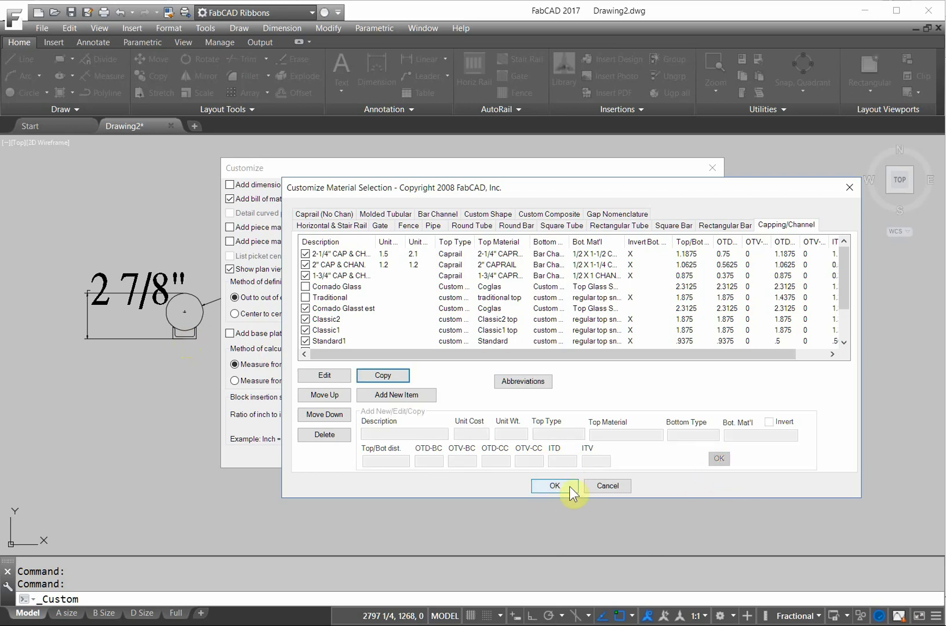
left_click_drag(845, 301, 839, 325)
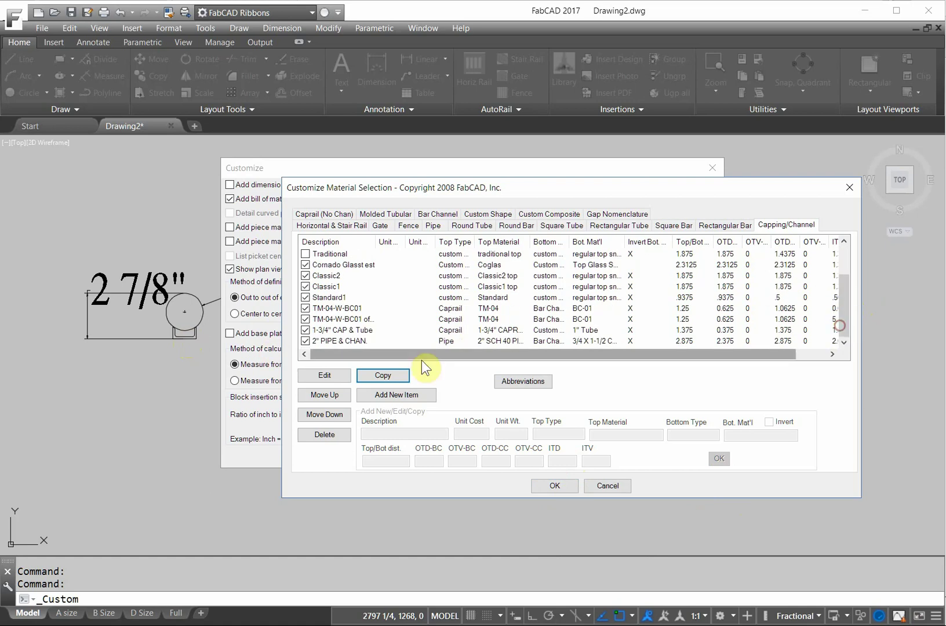
- Accept the custom 2" PIPE & CHAN. material settings (2 7/8 thick, 2 3/8 wide)
left_click(554, 485)
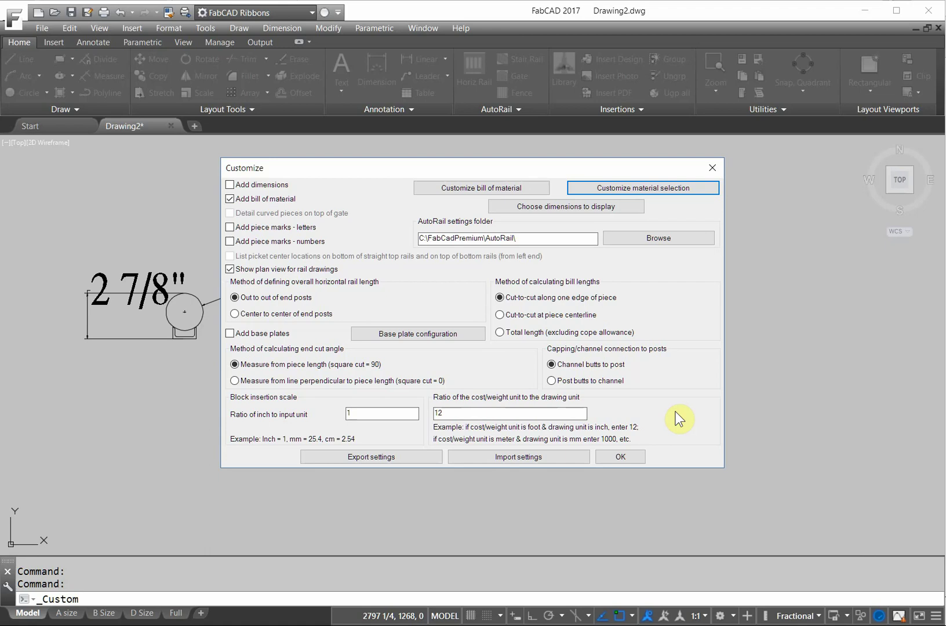
left_click(621, 458)
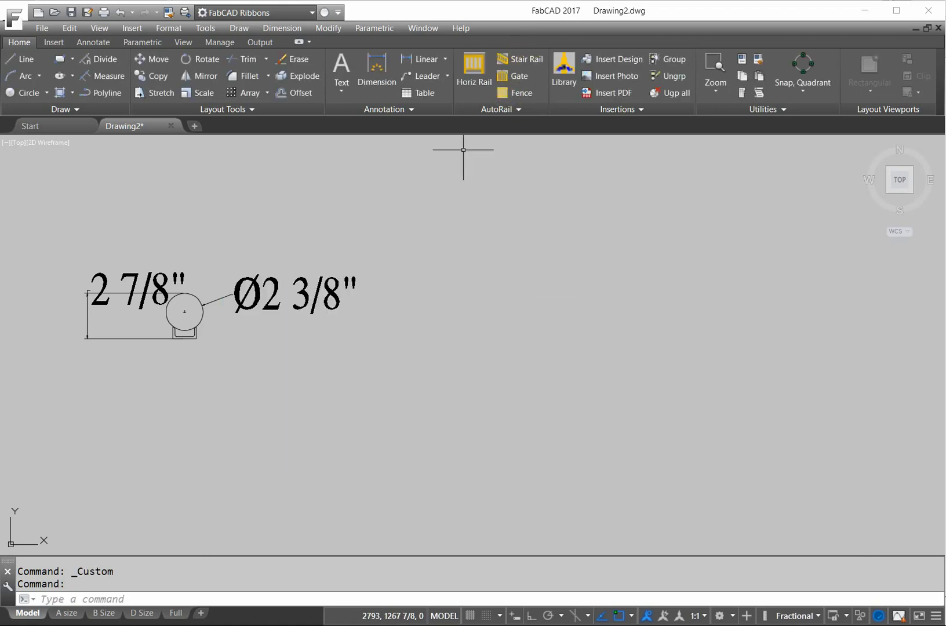
middle_click_drag(445, 200, 316, 275)
scroll(317, 275, "down", 2)
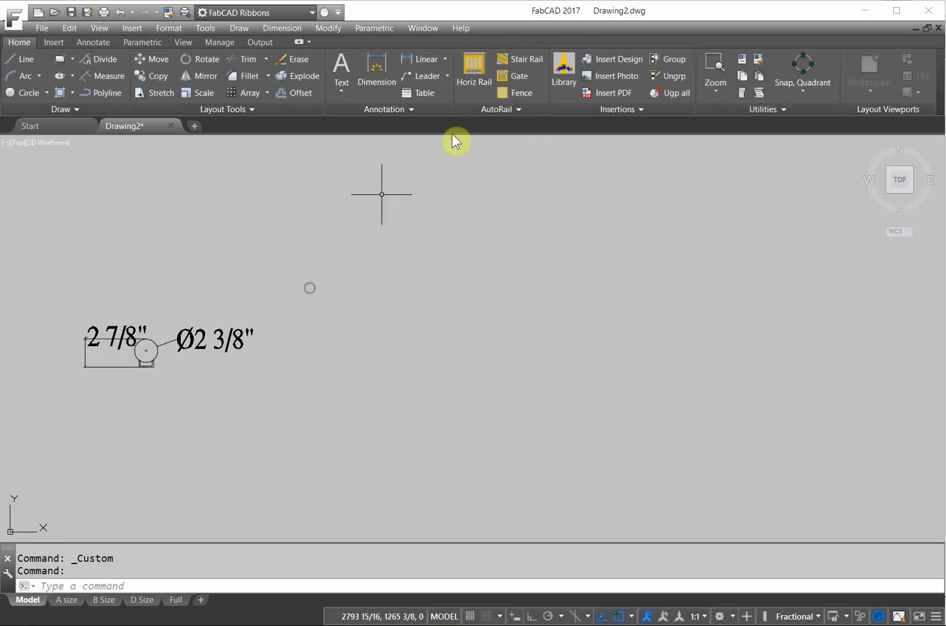
- Start a horizontal rail from the 1-1/2" SQ. tube rail template
left_click(478, 62)
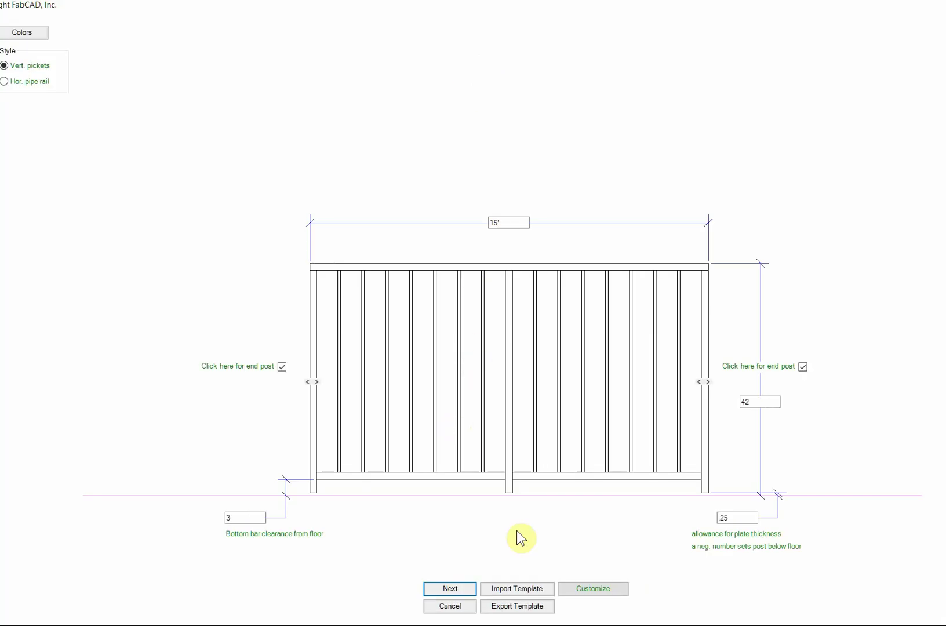
left_click(527, 589)
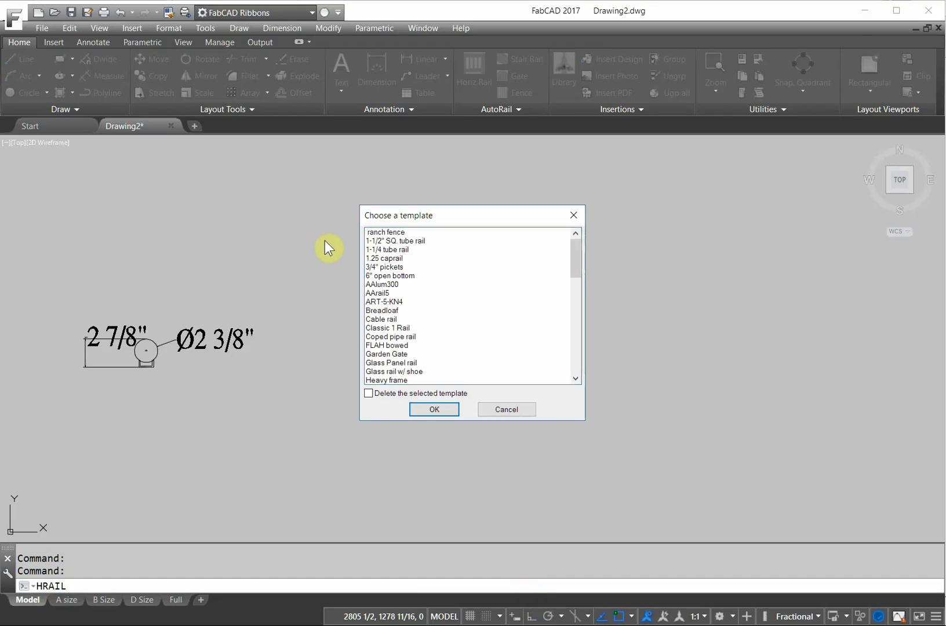
left_click(412, 241)
left_click(441, 411)
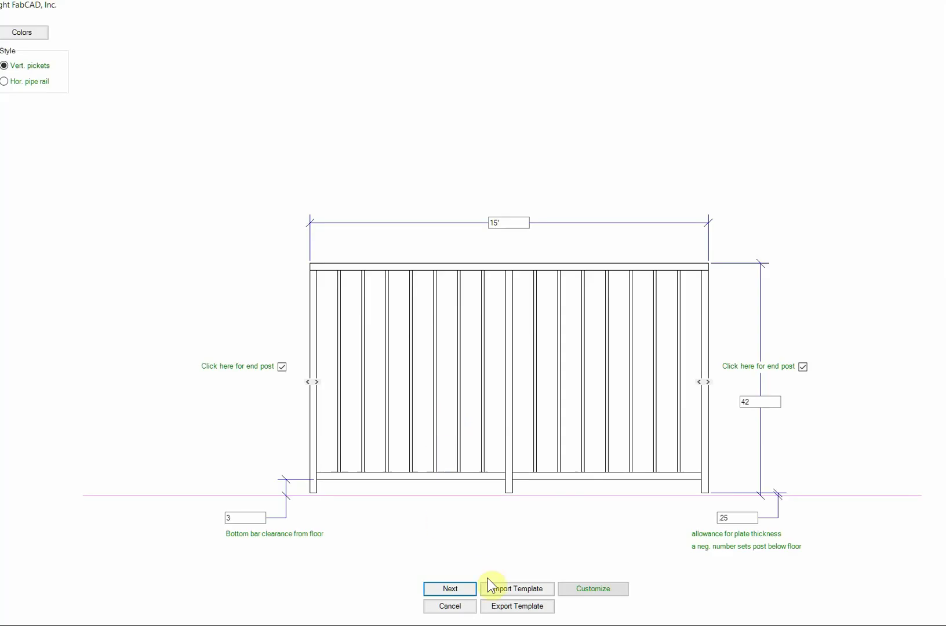
- Set the top rail to CAPPING/CHANNEL 2" PIPE & CHAN. and begin placing the rail
left_click(457, 589)
left_click(139, 171)
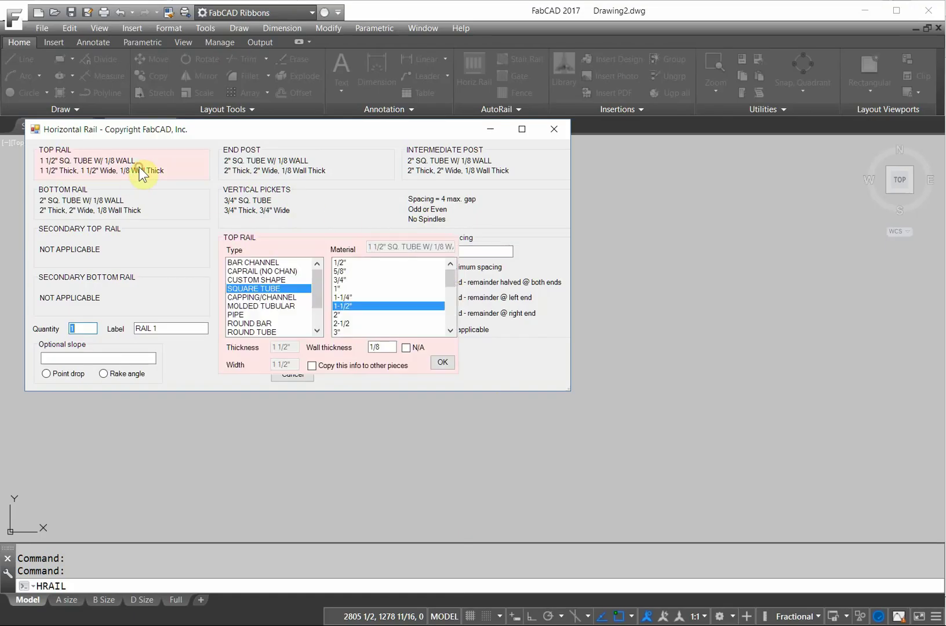
left_click(275, 298)
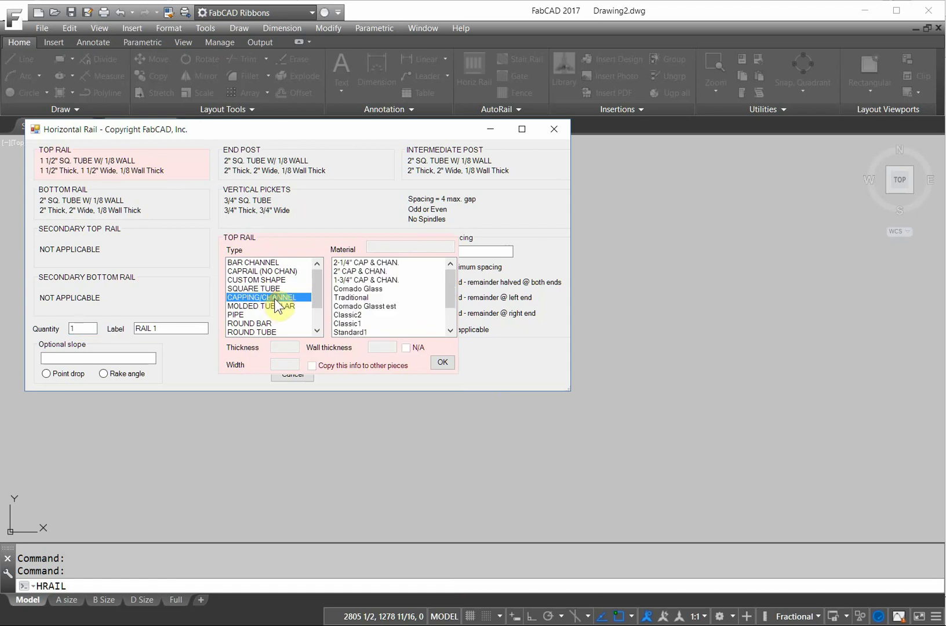
left_click_drag(452, 287, 443, 328)
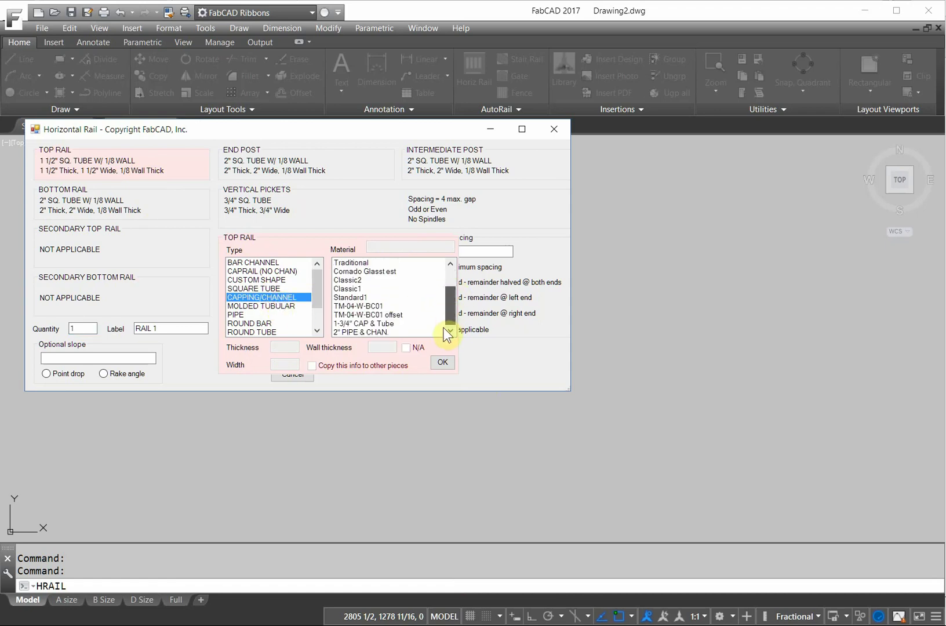
left_click(365, 332)
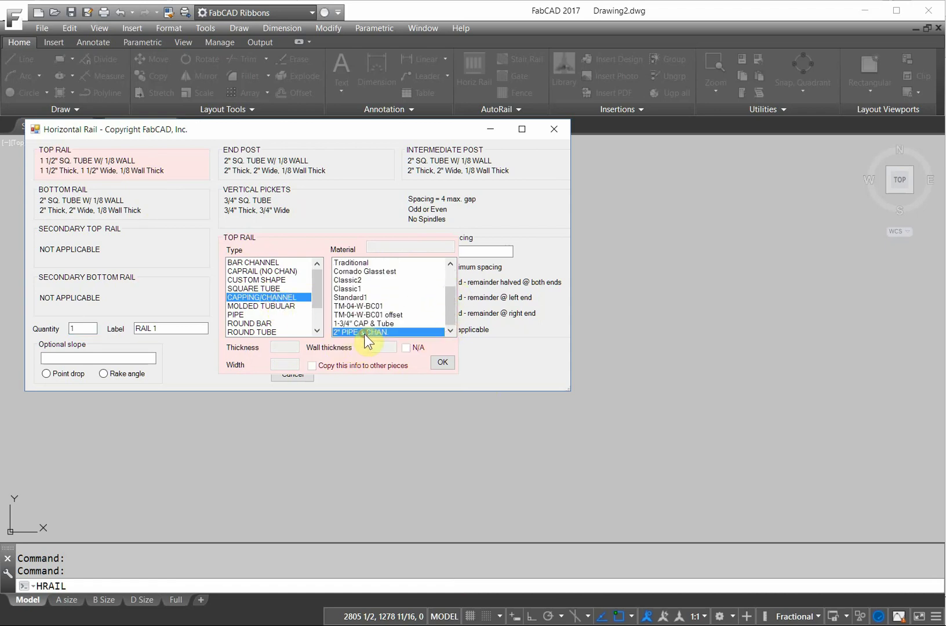
left_click(443, 362)
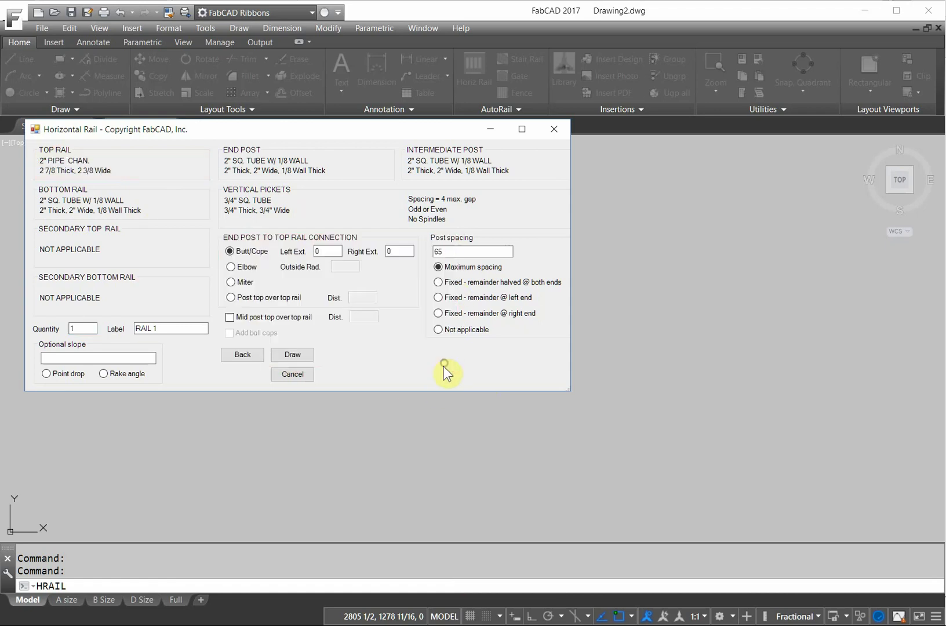
left_click(293, 355)
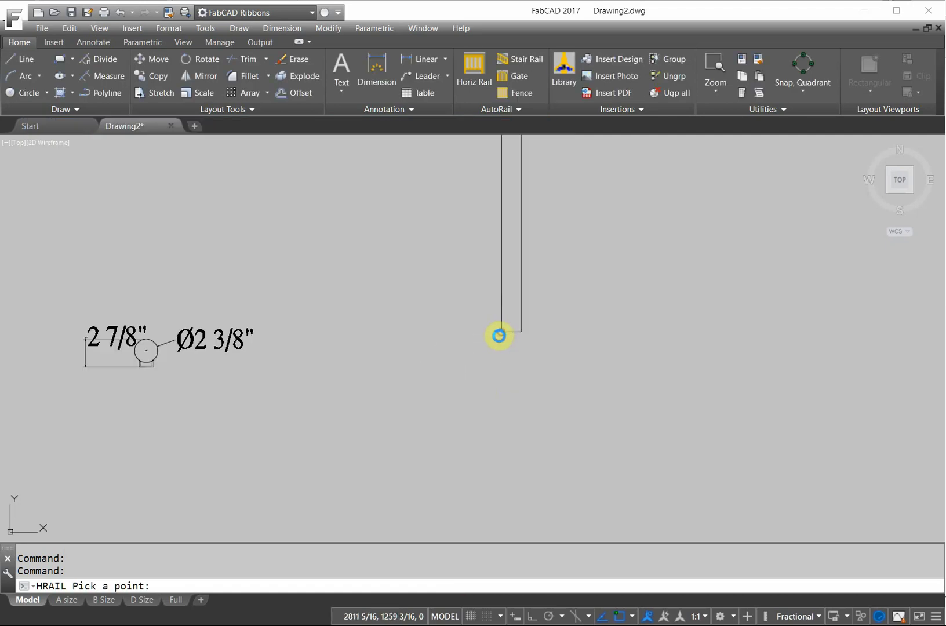
- Place the railing at its insertion point with the bill of materials beside it
left_click(600, 389)
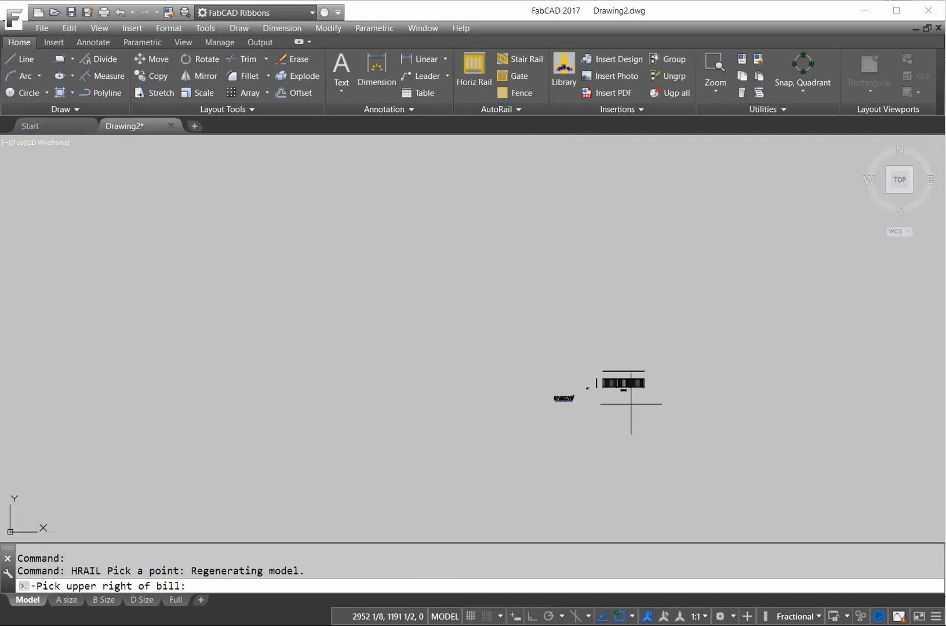
left_click(645, 401)
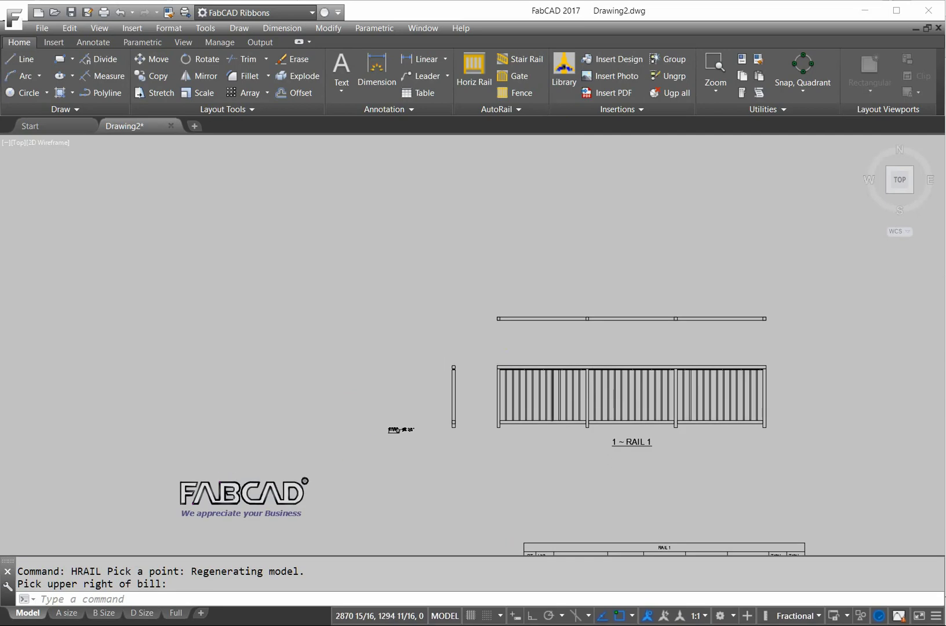
scroll(507, 381, "up", 12)
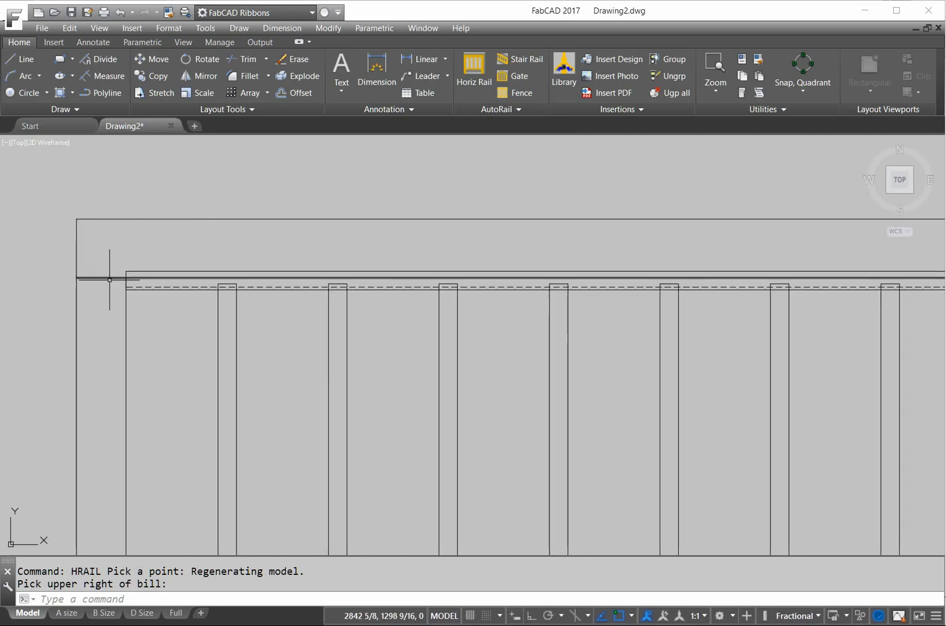
scroll(84, 316, "down", 8)
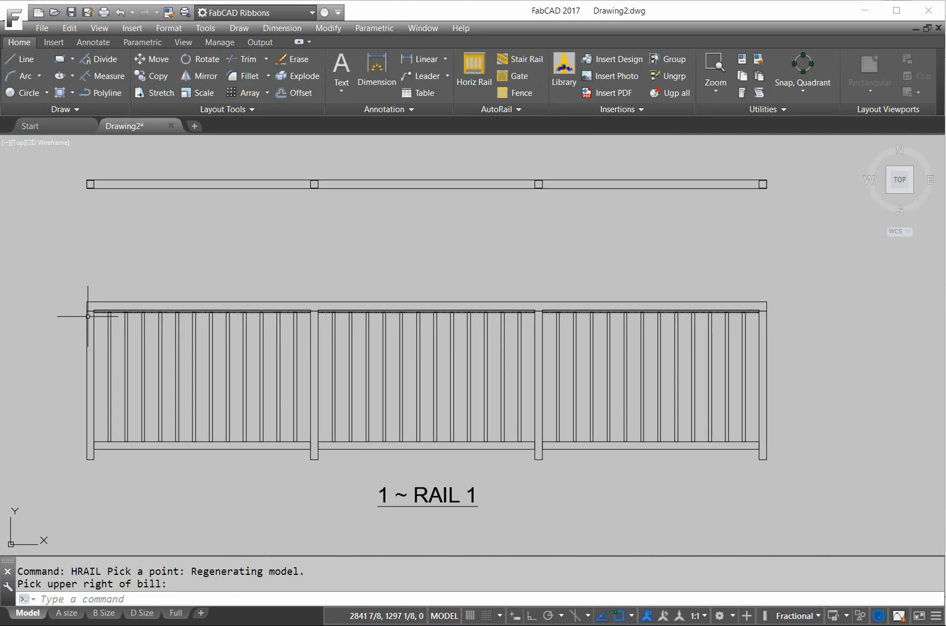
scroll(270, 364, "up", 10)
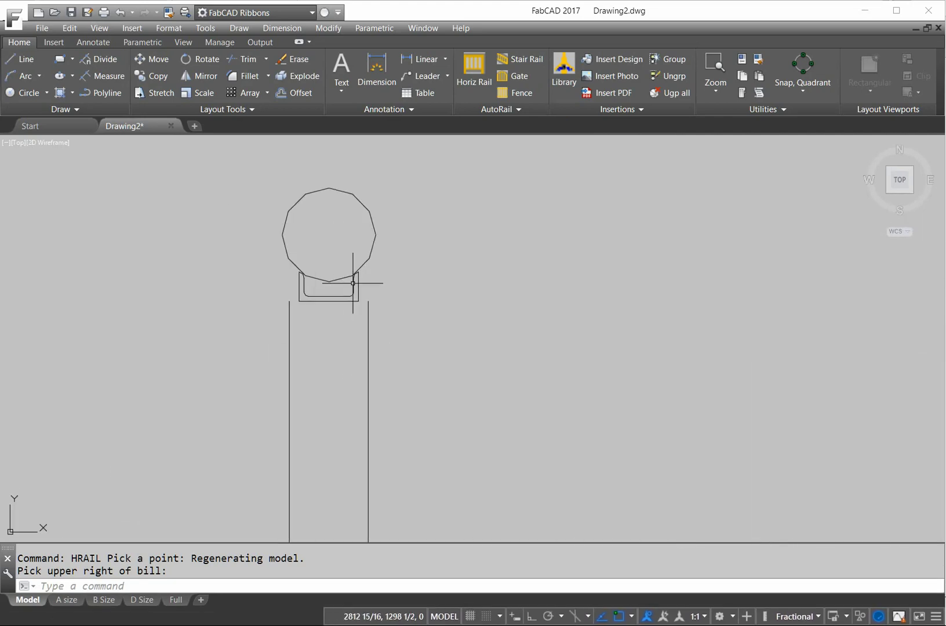
- Regenerate the drawing with R and zoom around to review the placed railing
type("r")
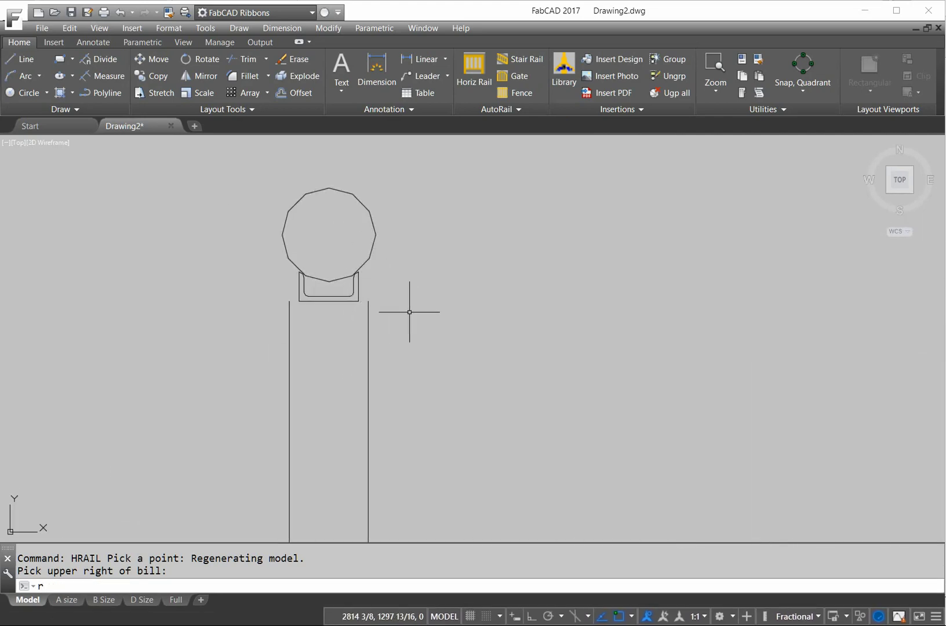
key("Return")
scroll(565, 302, "down", 5)
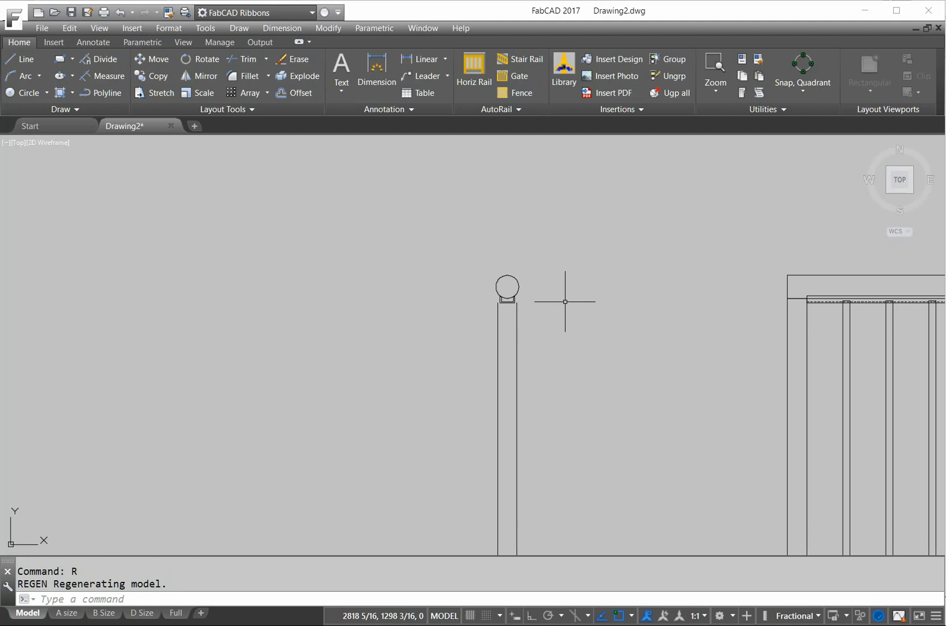
scroll(565, 302, "down", 2)
scroll(677, 302, "up", 6)
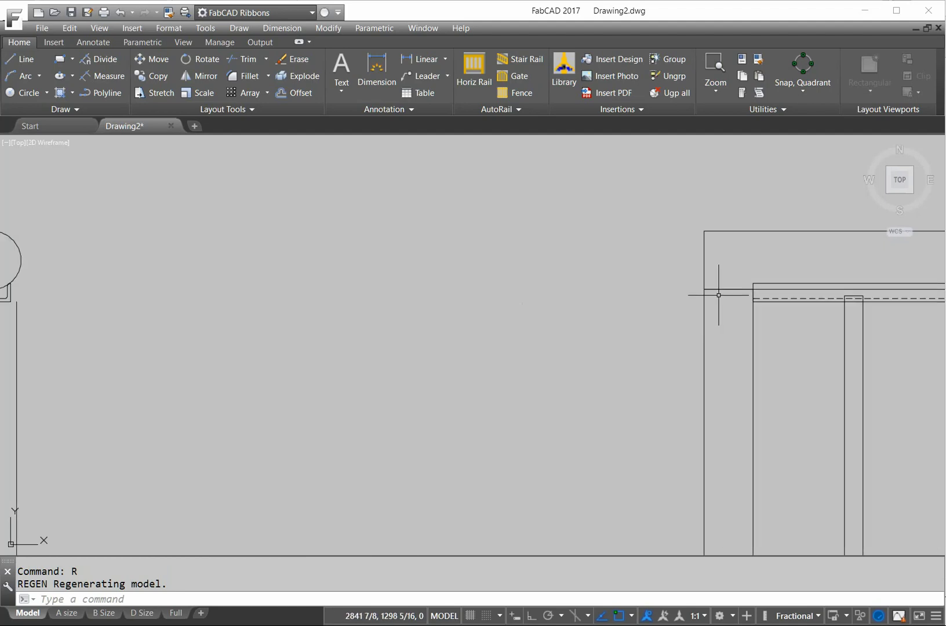
scroll(606, 322, "down", 4)
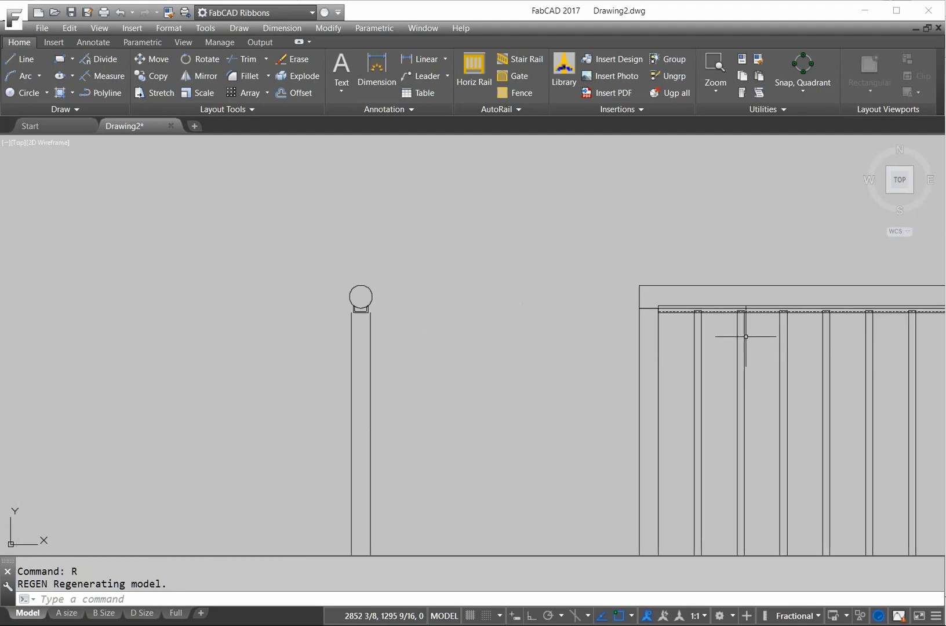
scroll(746, 336, "up", 3)
scroll(667, 302, "up", 2)
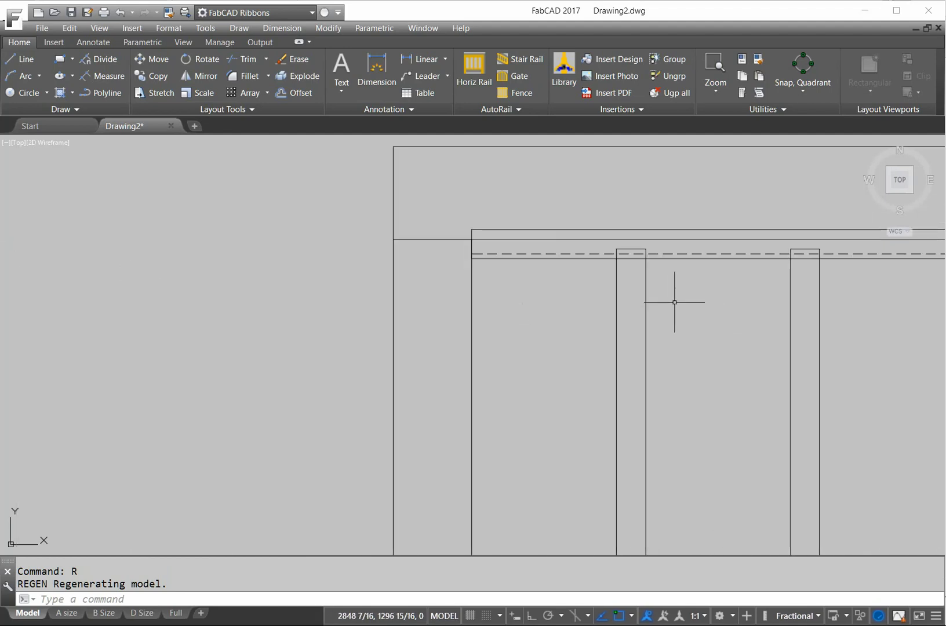
scroll(687, 284, "down", 5)
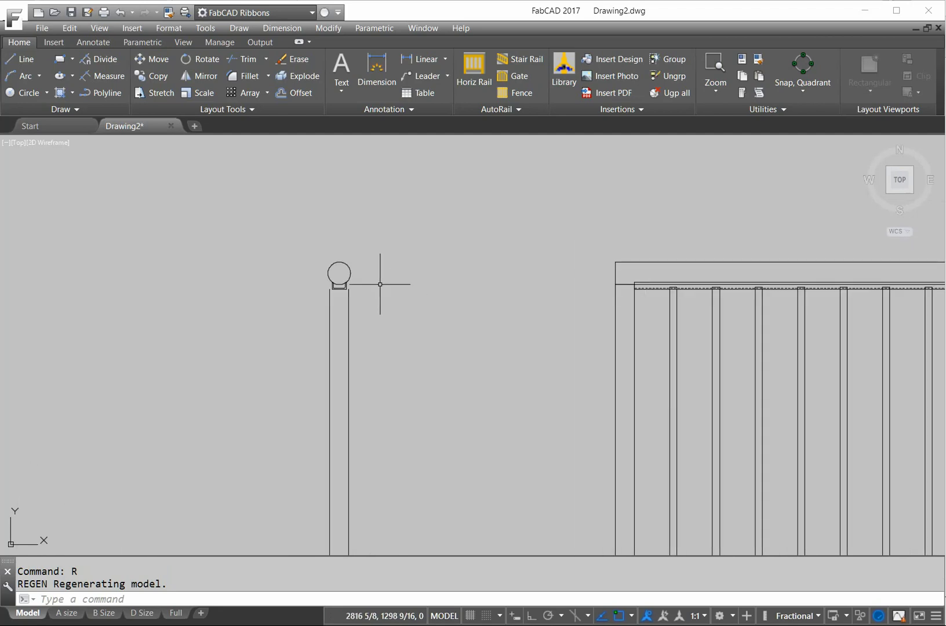
scroll(380, 284, "up", 4)
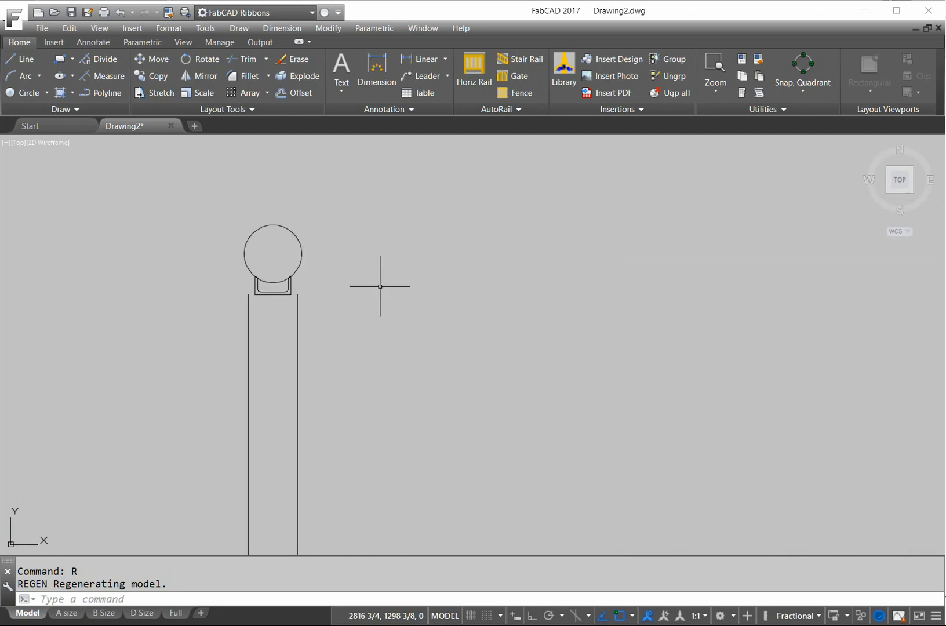
- Draw a line across the end post's top, from its top-left to top-right corner
left_click(26, 64)
left_click(248, 294)
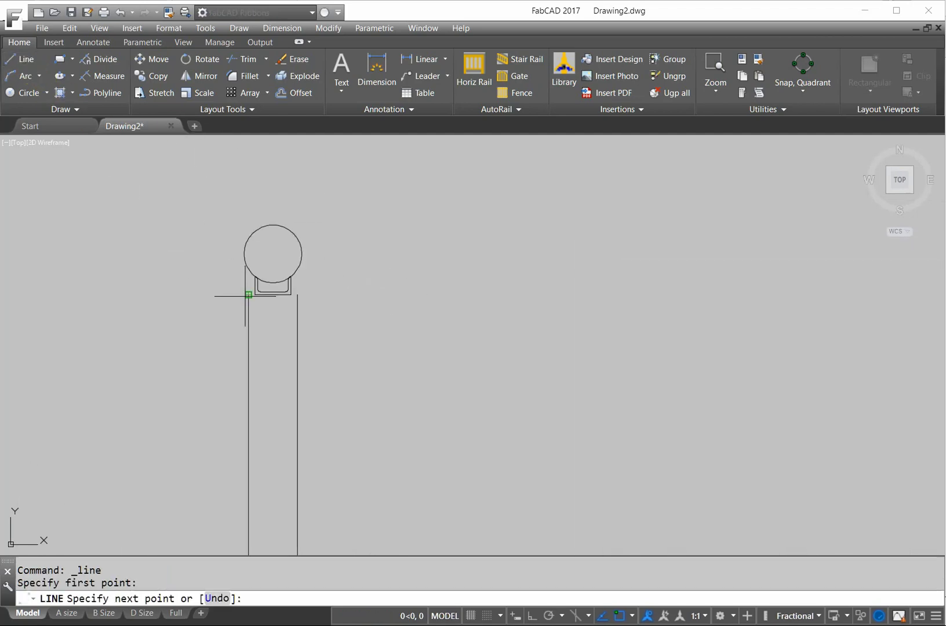
left_click(297, 295)
key("Return")
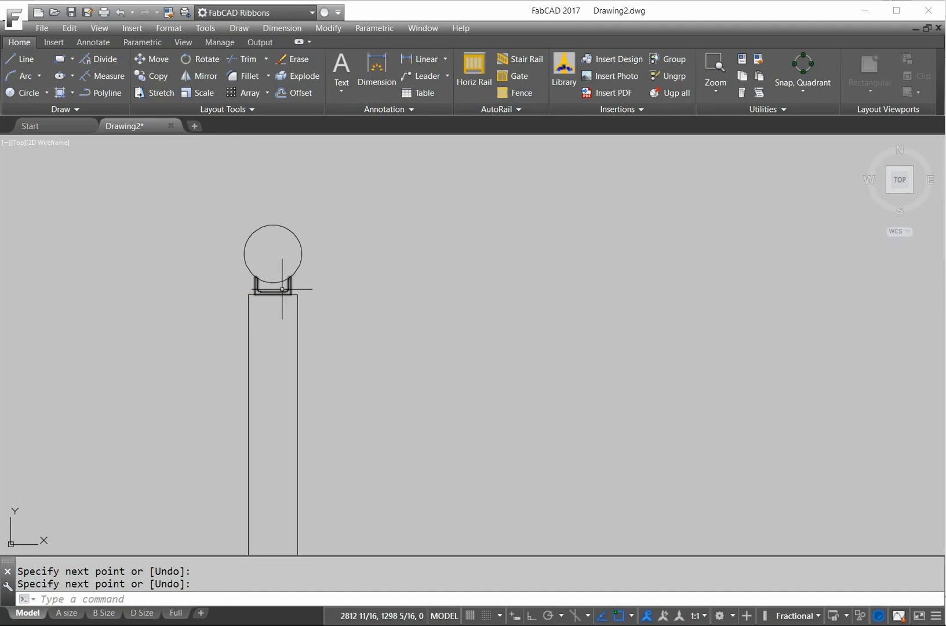
scroll(431, 296, "down", 8)
middle_click_drag(544, 310, 420, 334)
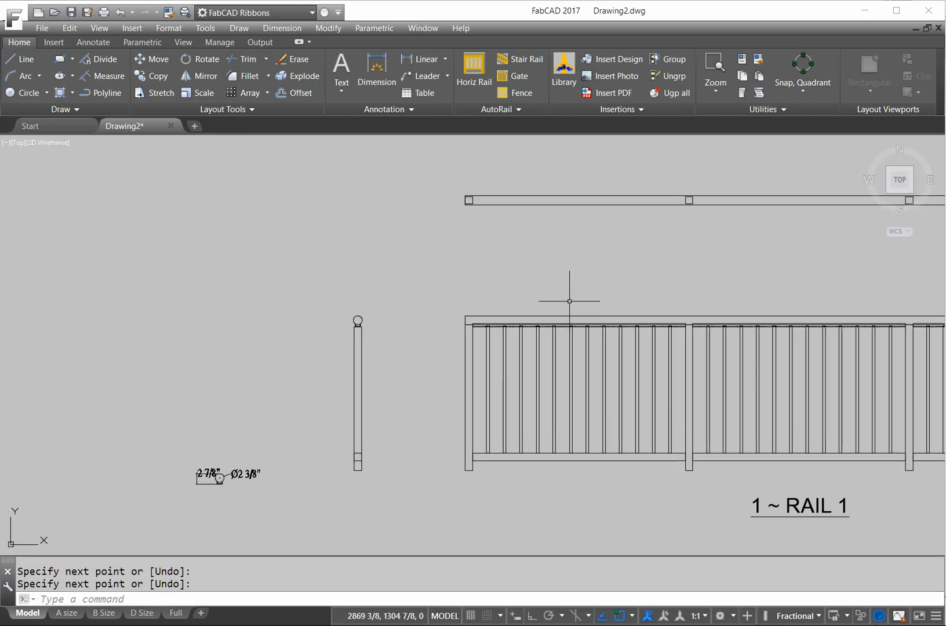
scroll(603, 308, "up", 4)
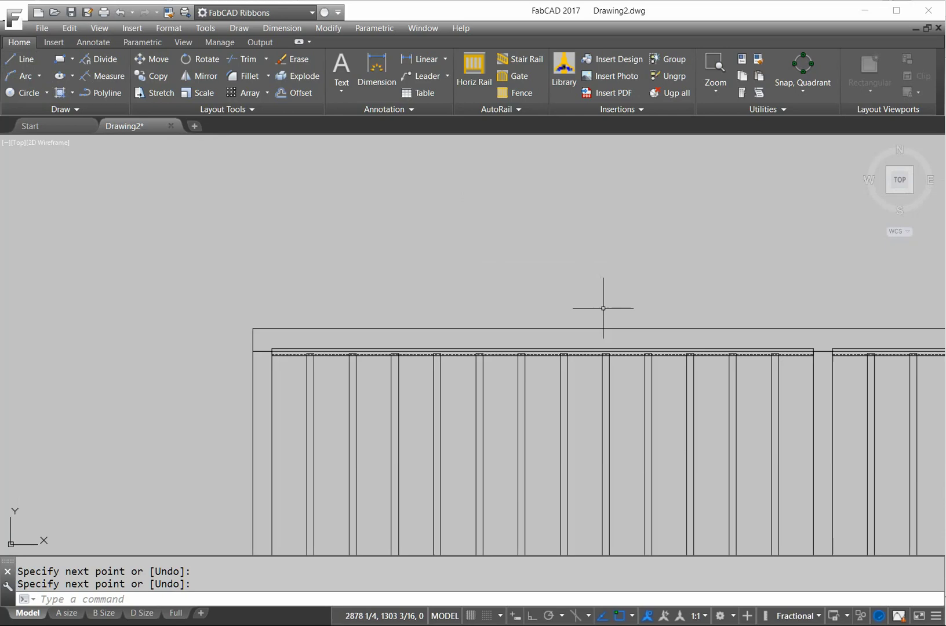
scroll(644, 306, "down", 4)
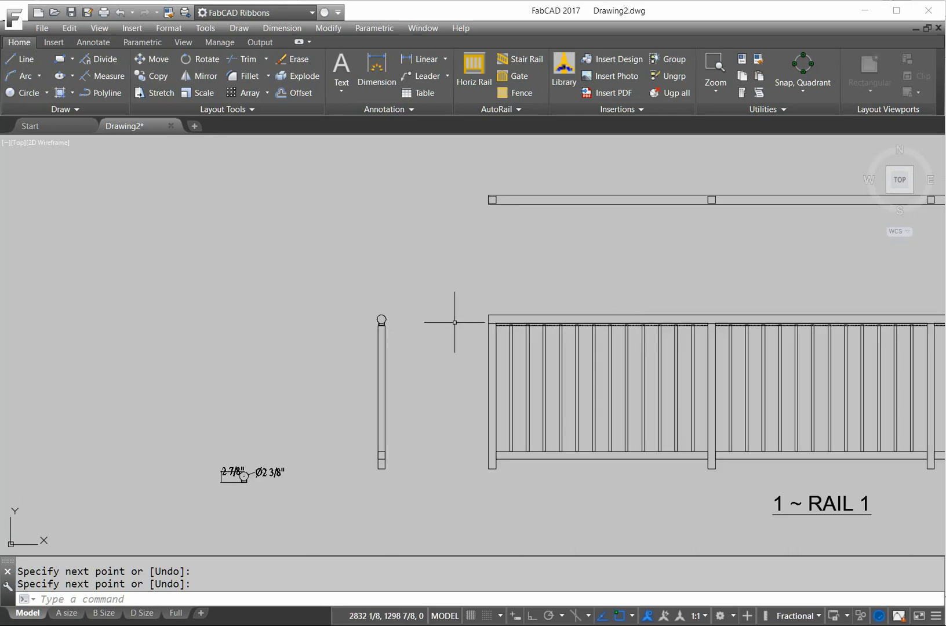
scroll(411, 325, "up", 5)
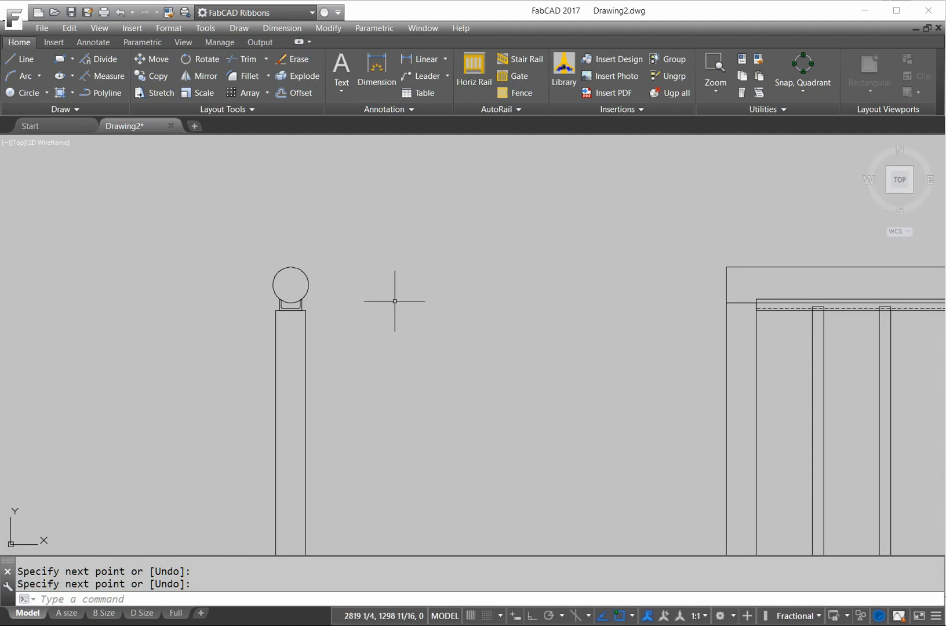
scroll(525, 328, "down", 4)
middle_click_drag(528, 327, 383, 359)
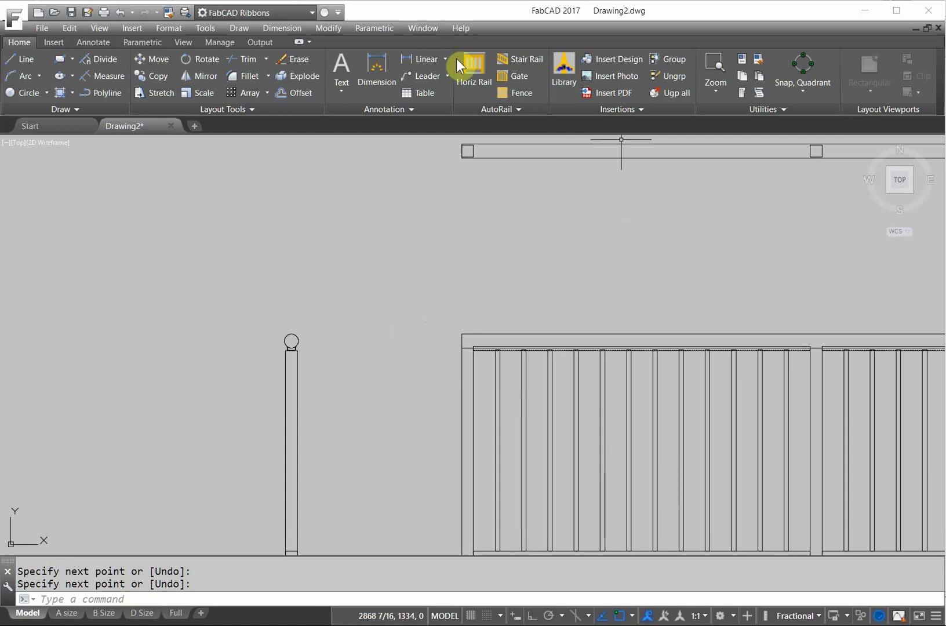
- Export the current rail settings as a template named '2" pipe top rail'
left_click(470, 64)
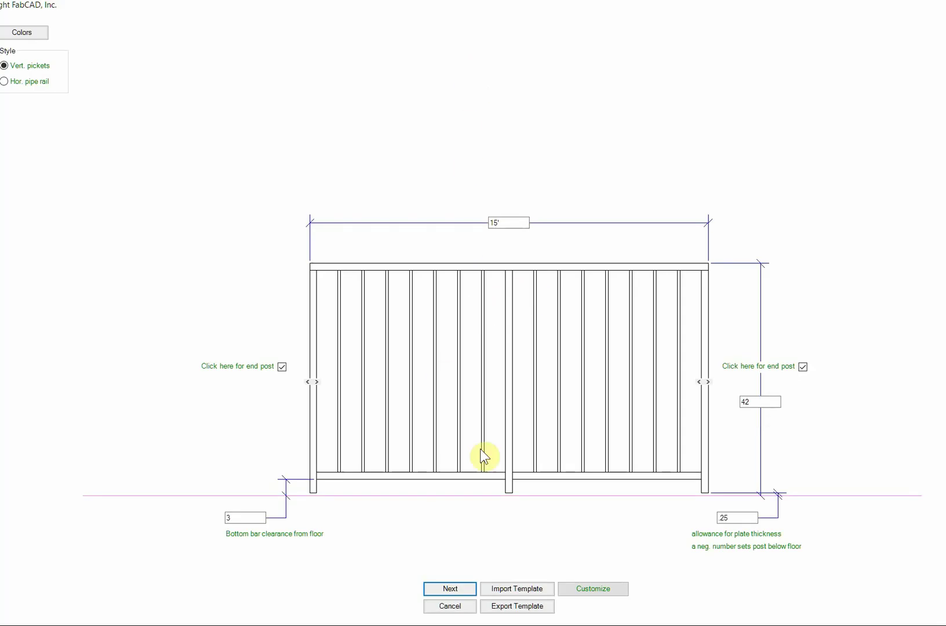
left_click(524, 609)
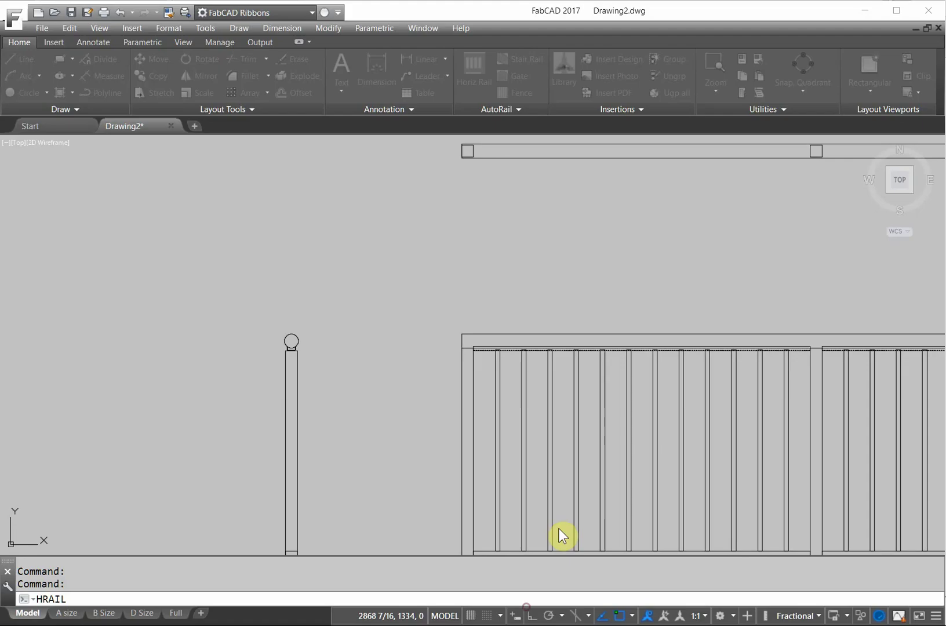
left_click(404, 397)
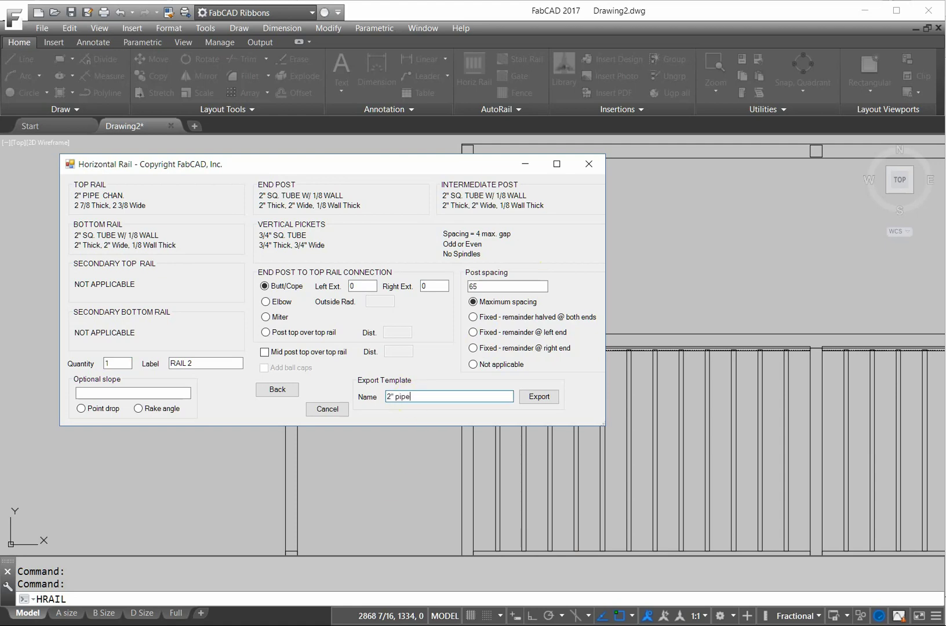
type("2\" pipe top rail")
left_click(539, 398)
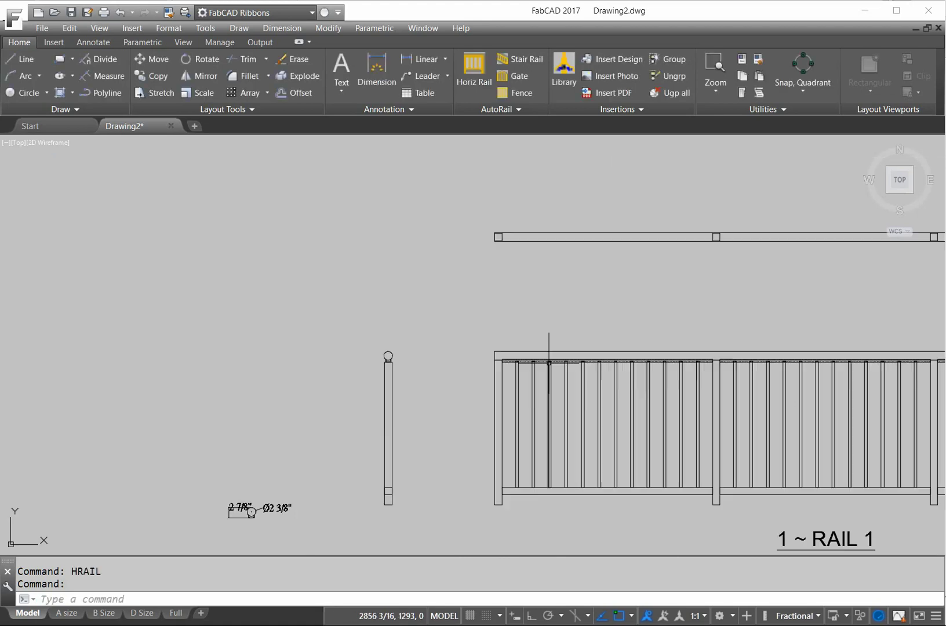
scroll(549, 362, "down", 2)
scroll(627, 313, "down", 6)
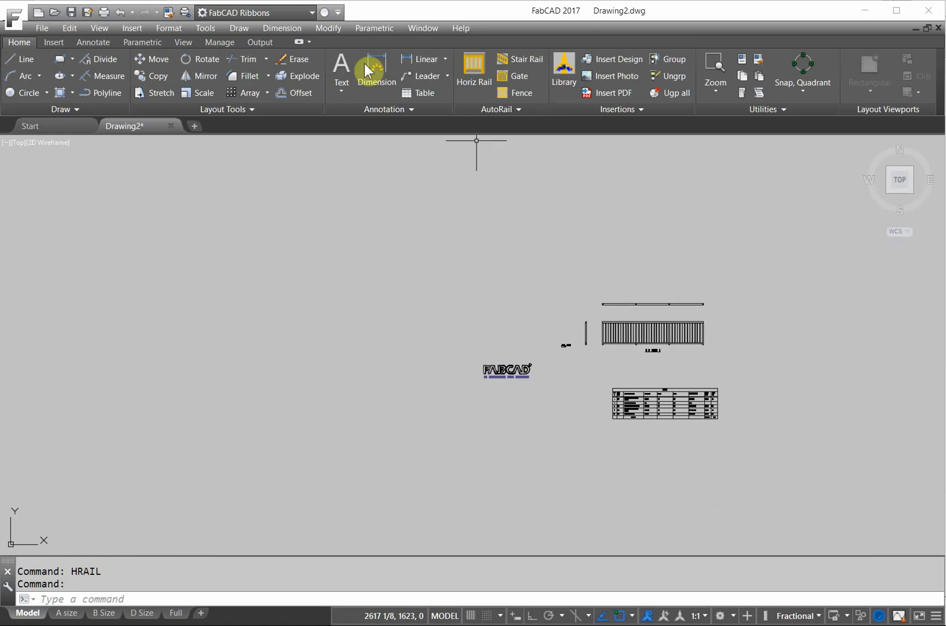
- Confirm '2" pipe top rail' appears in the Horiz Rail import template list
left_click(477, 68)
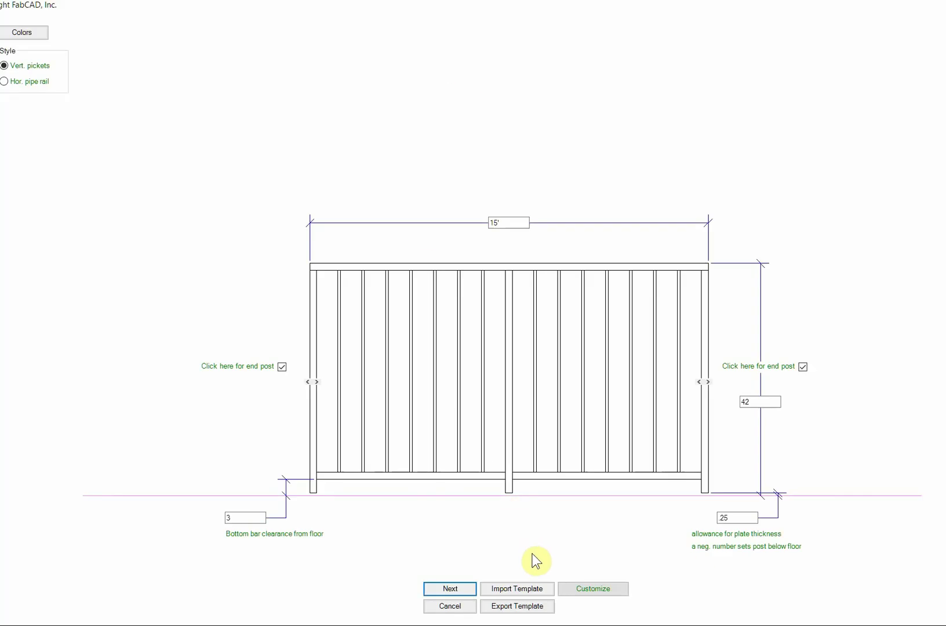
left_click(521, 588)
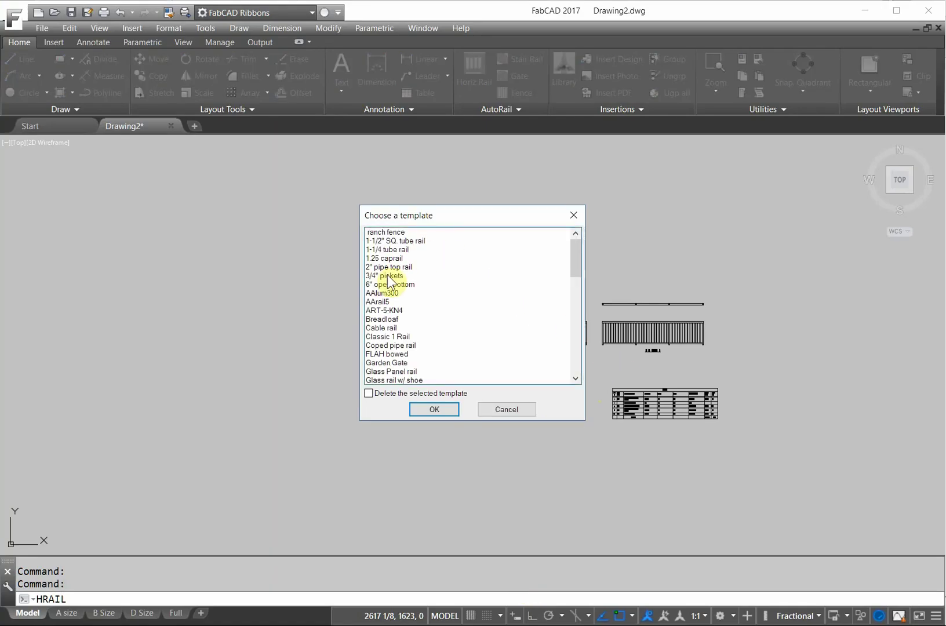
left_click(391, 266)
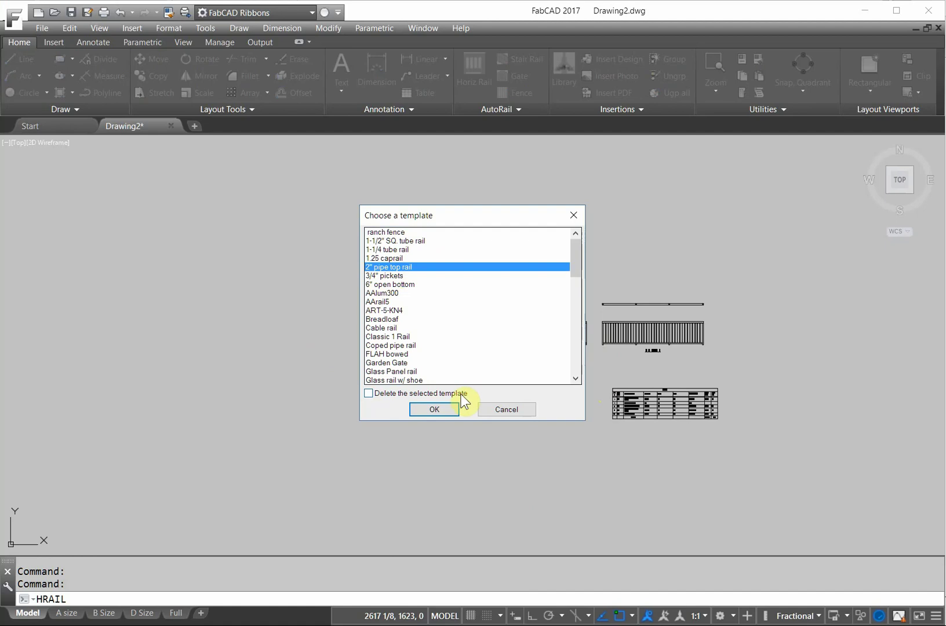